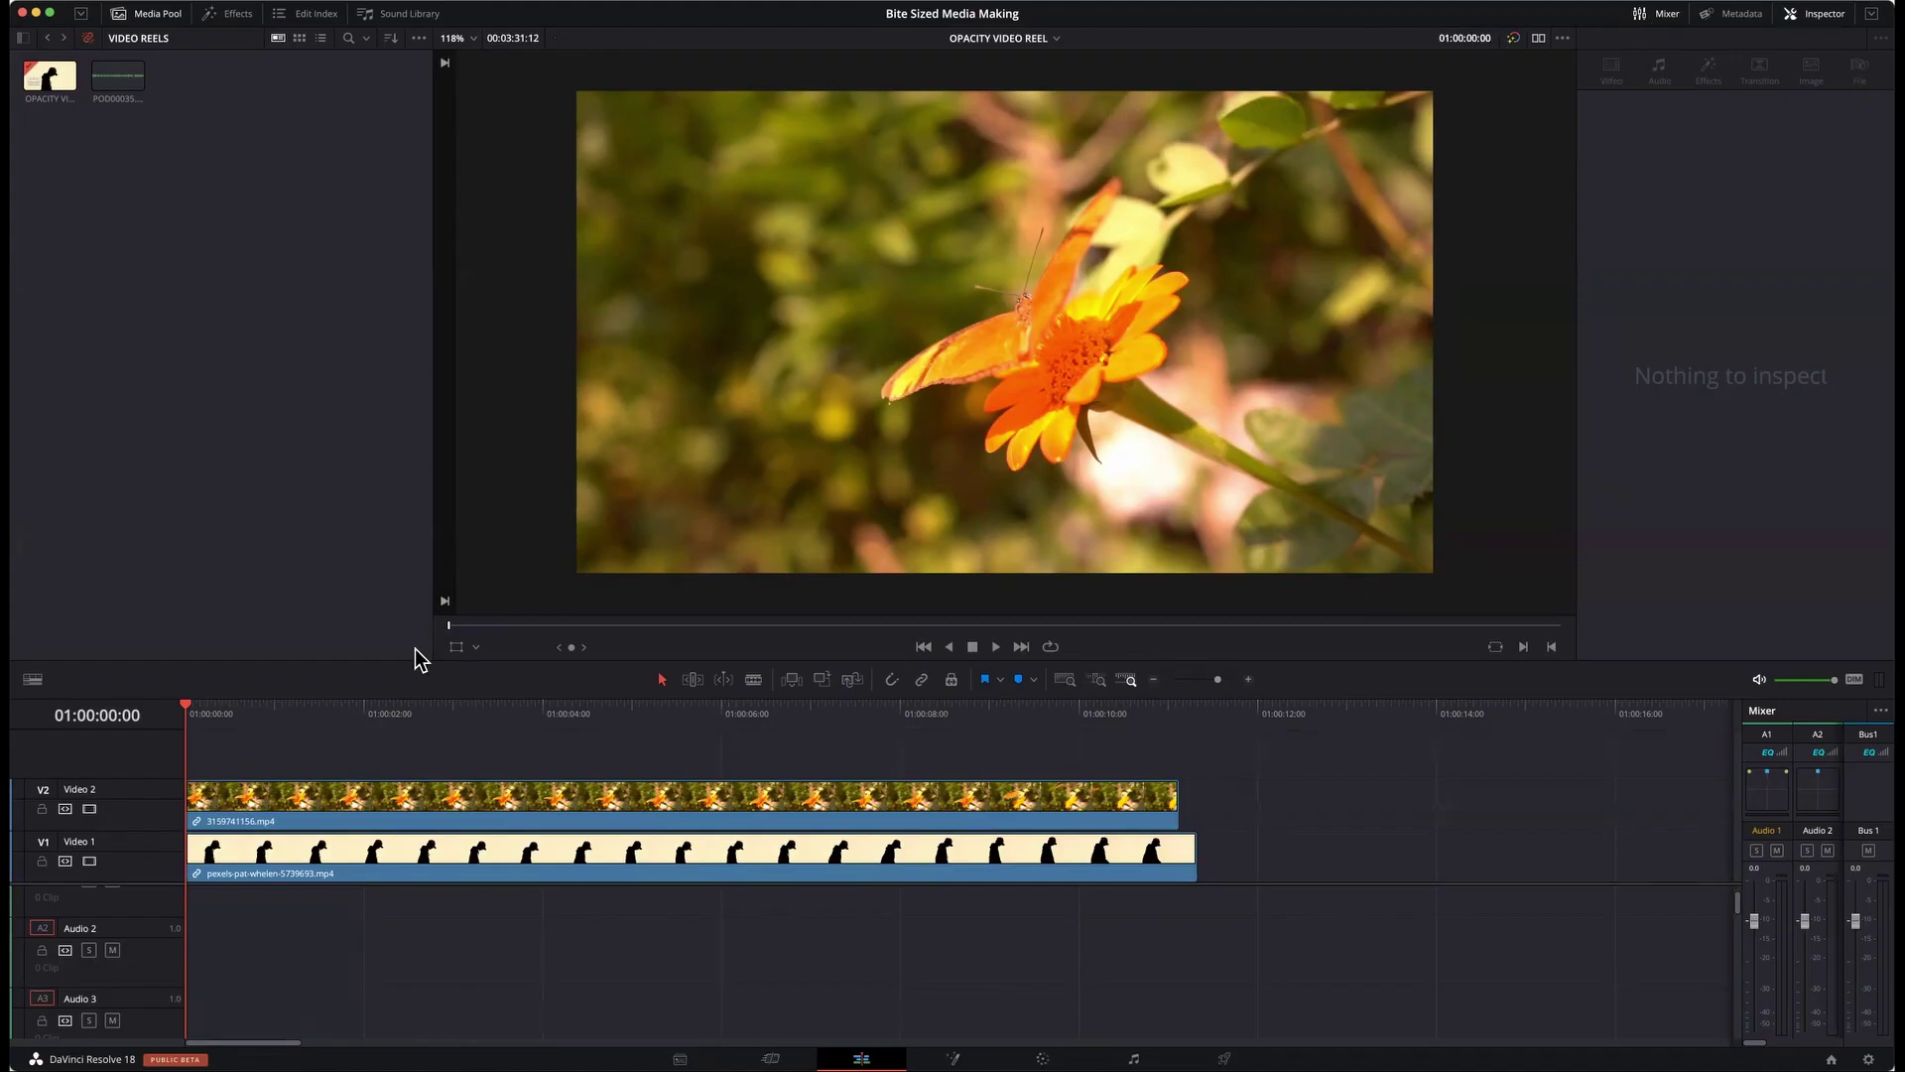
- Move the butterfly clip onto V1 after the silhouette, then back to the start of V2
{"action": "left_click_drag", "start_coordinate": [379, 740], "coordinate": [348, 851]}
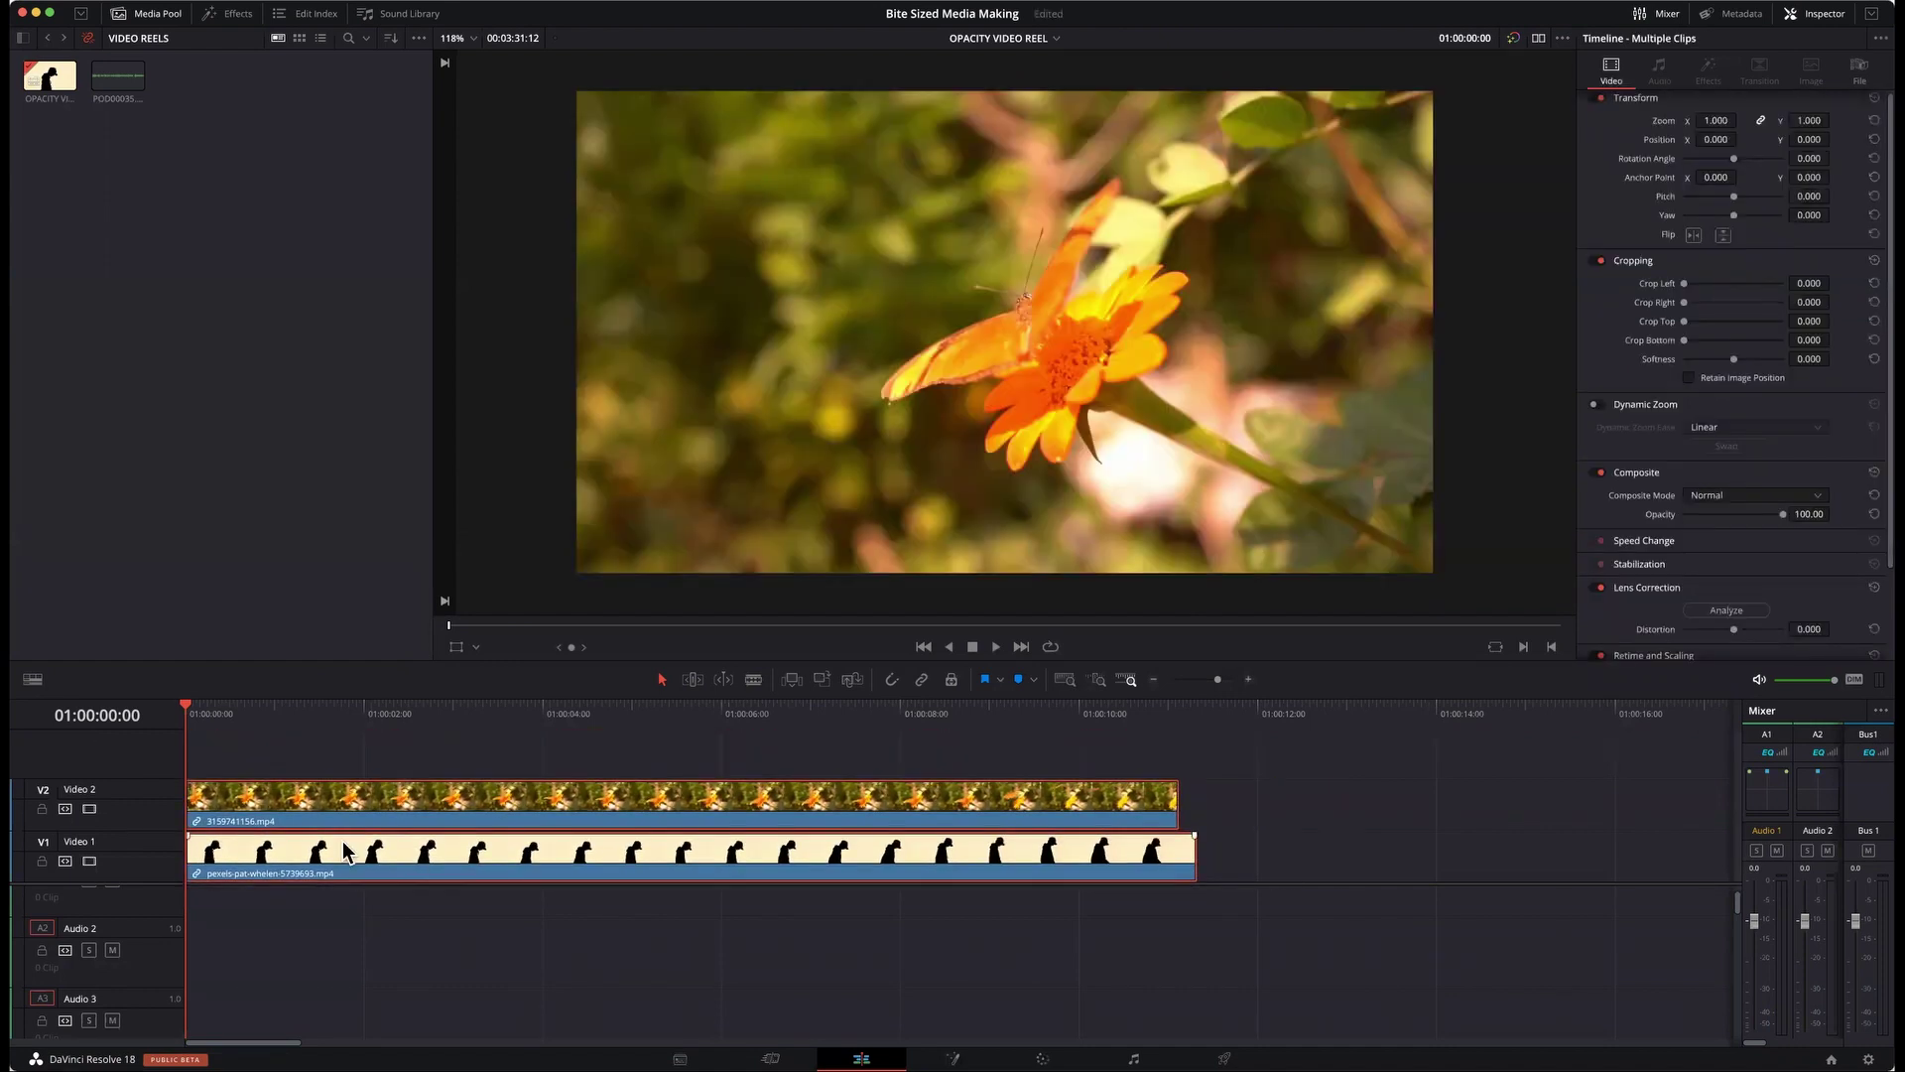
{"action": "left_click", "coordinate": [257, 802]}
{"action": "left_click_drag", "start_coordinate": [1316, 828], "coordinate": [1271, 878]}
{"action": "left_click", "coordinate": [1133, 713]}
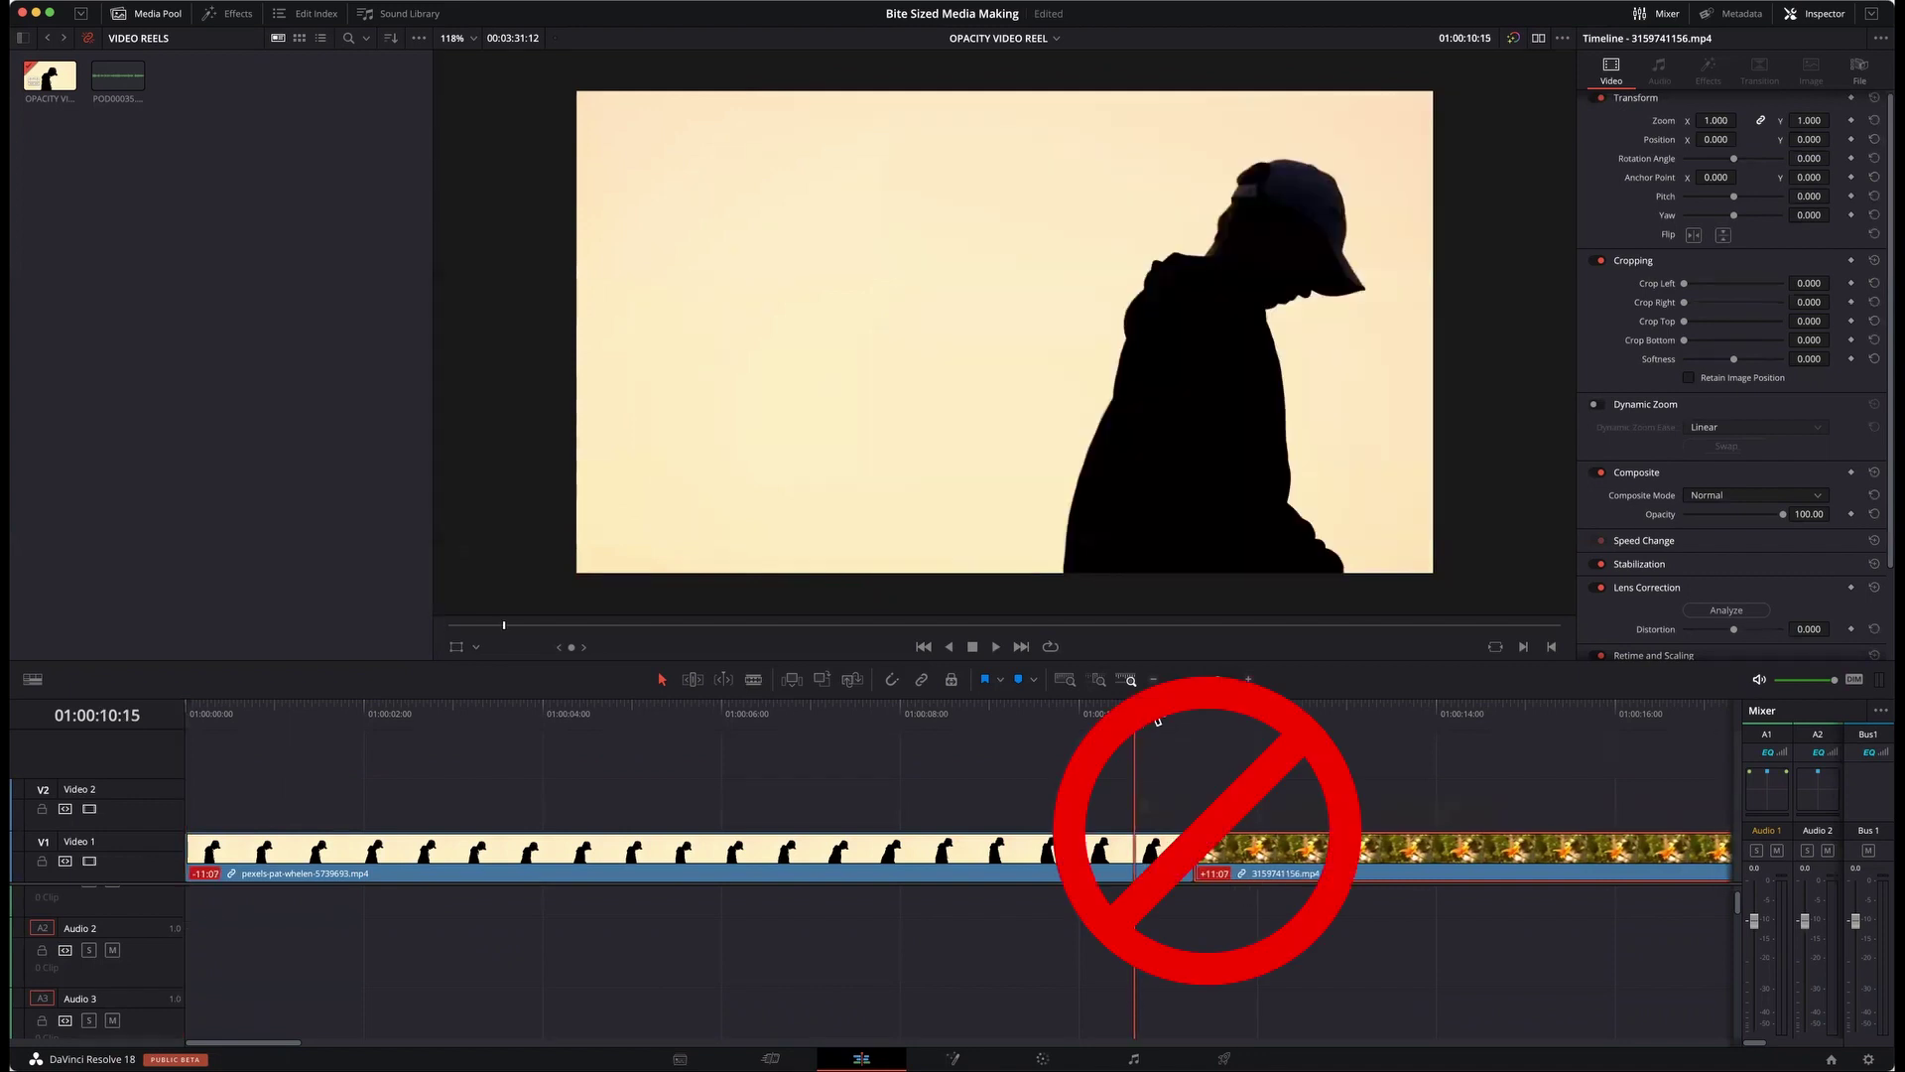
{"action": "mouse_move", "coordinate": [1133, 715]}
{"action": "left_mouse_down"}
{"action": "mouse_move", "coordinate": [1218, 710]}
{"action": "mouse_move", "coordinate": [1119, 713]}
{"action": "left_mouse_up"}
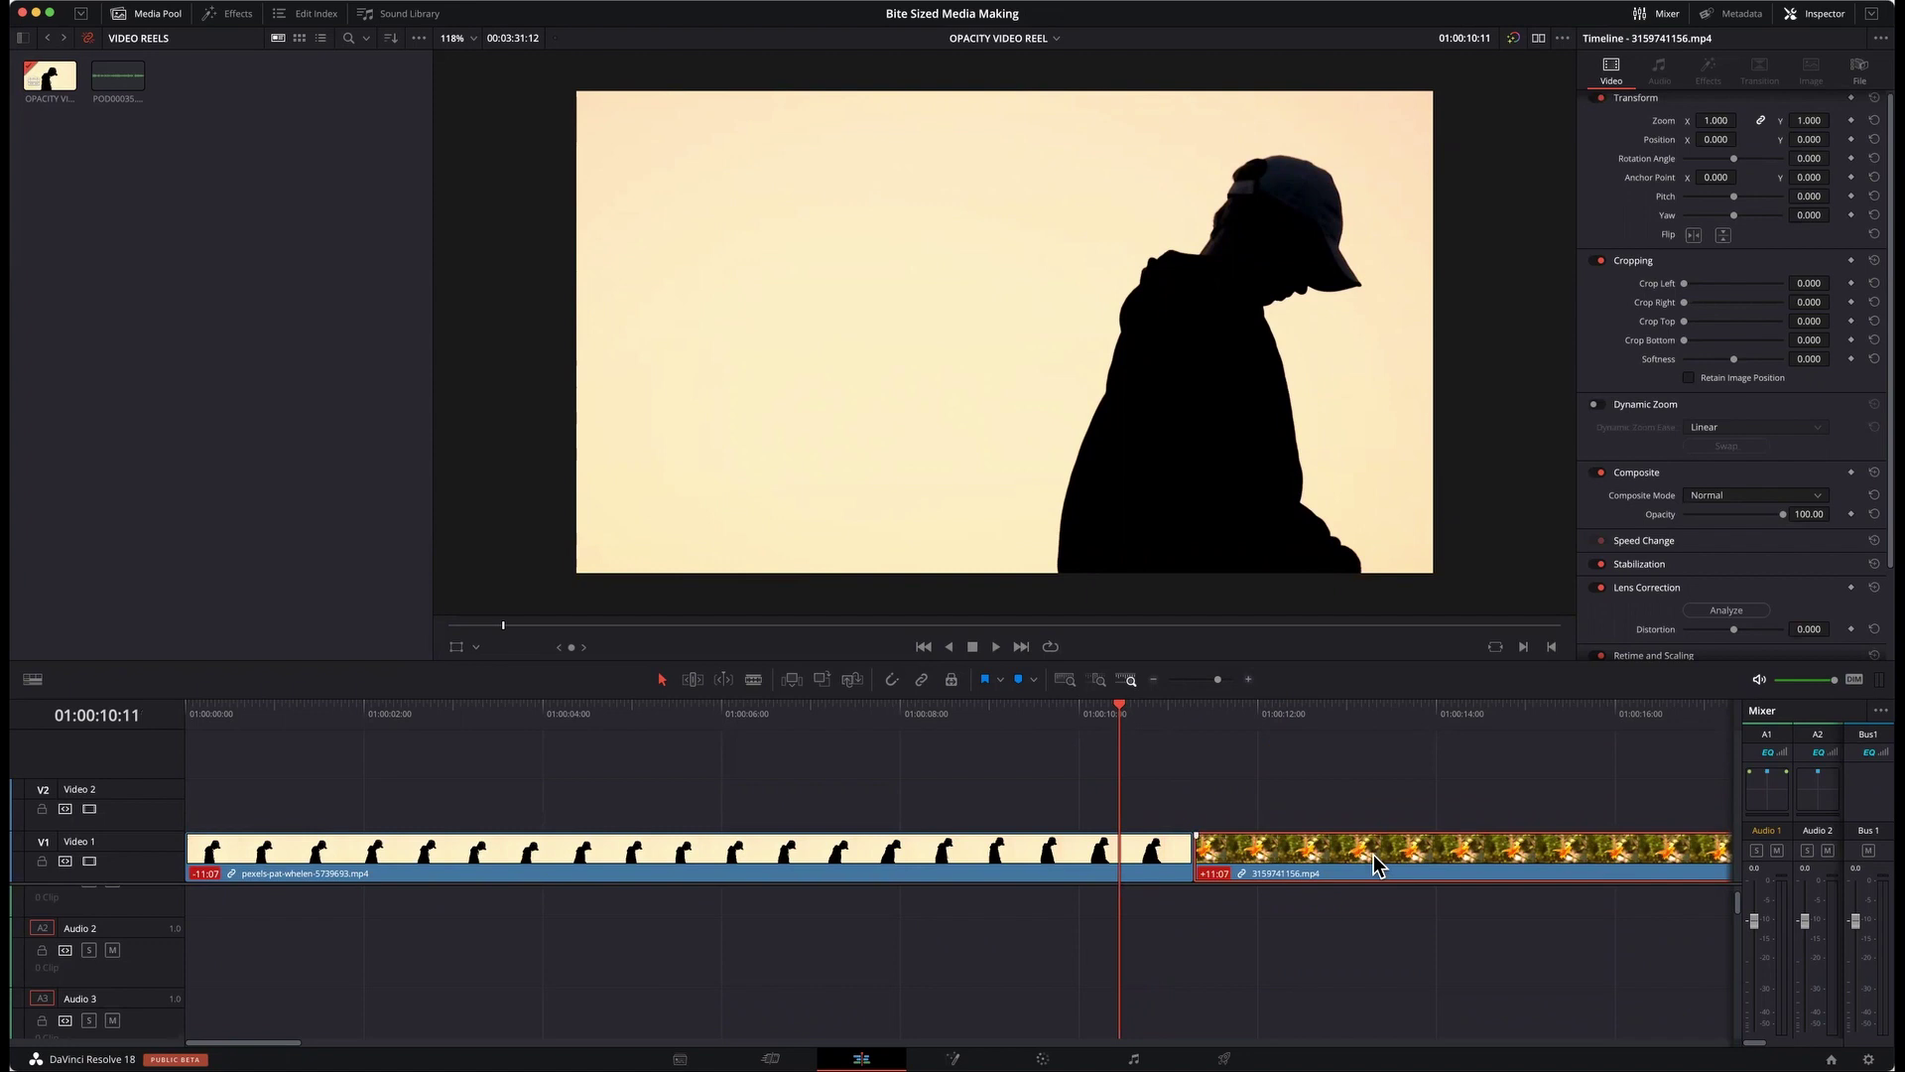
{"action": "left_click_drag", "start_coordinate": [1371, 849], "coordinate": [327, 822]}
{"action": "left_click_drag", "start_coordinate": [382, 711], "coordinate": [296, 713]}
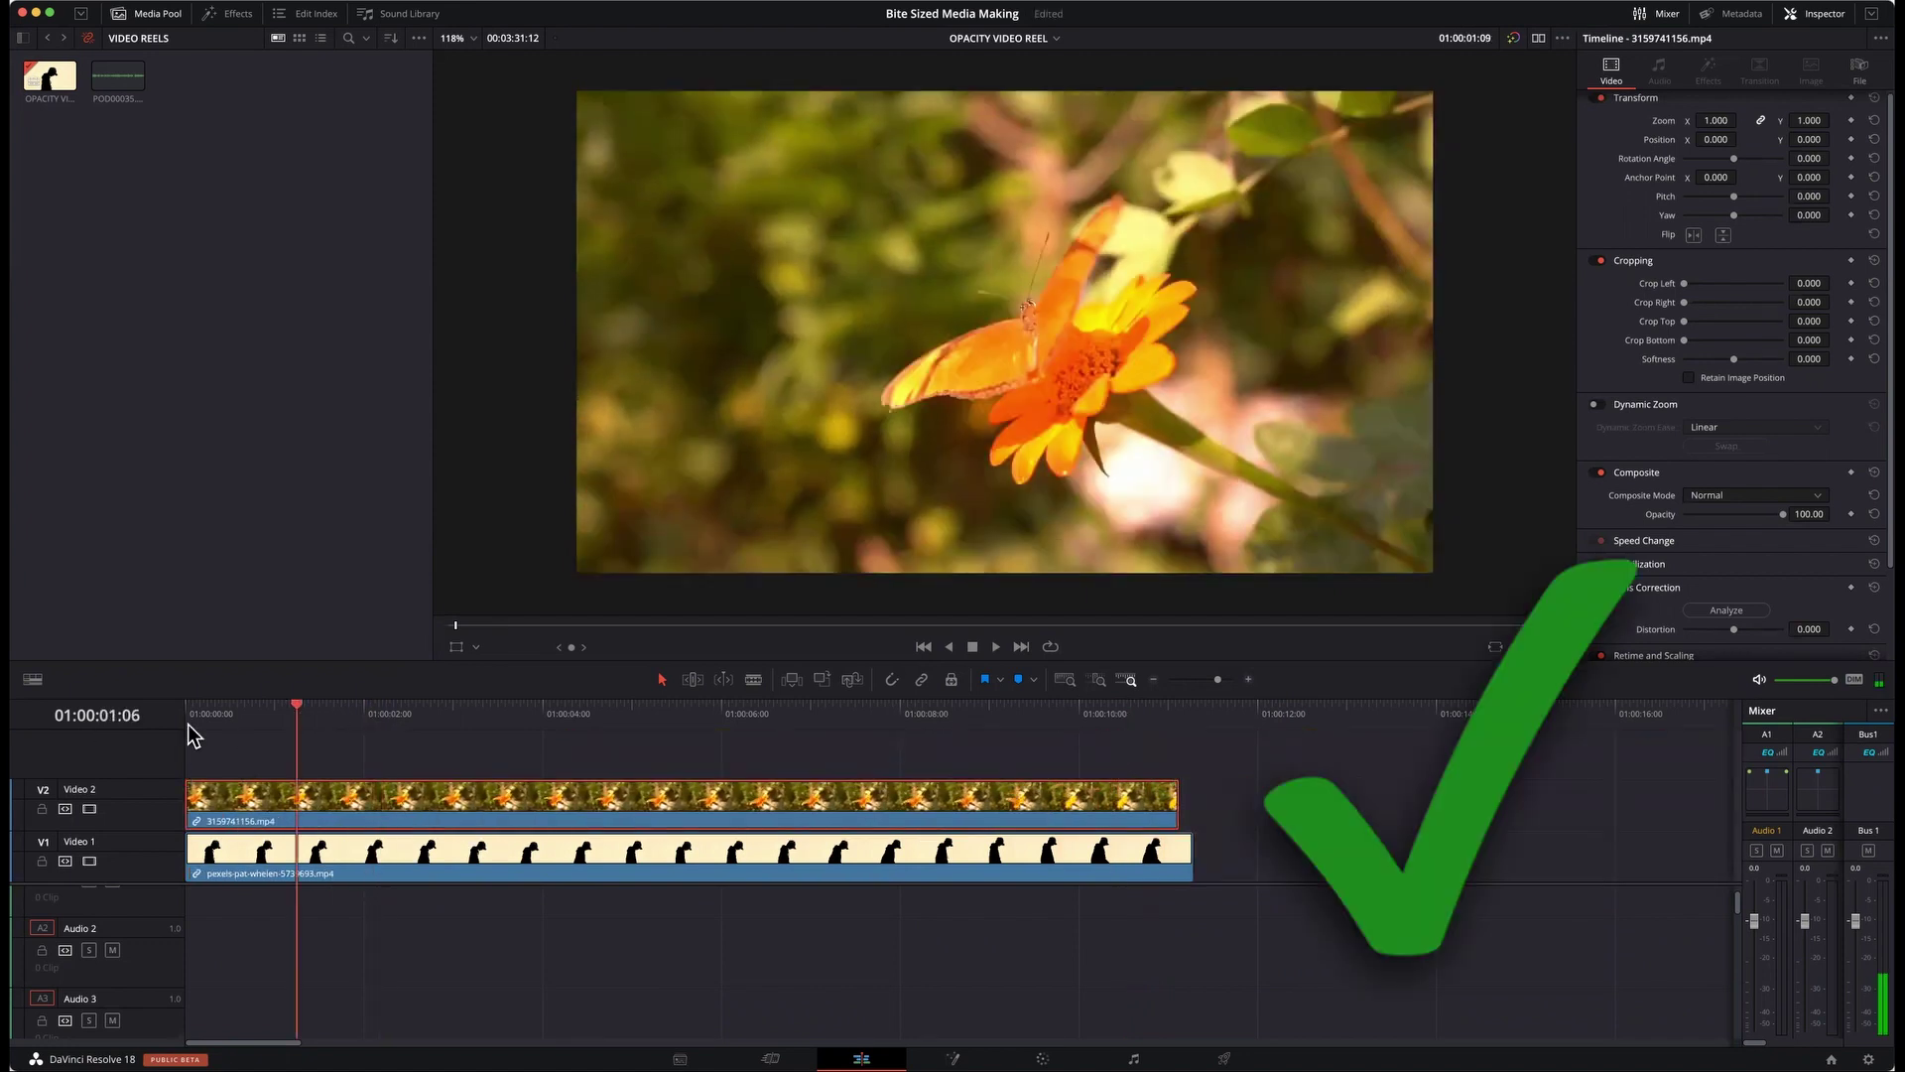
{"action": "left_click_drag", "start_coordinate": [189, 734], "coordinate": [174, 731]}
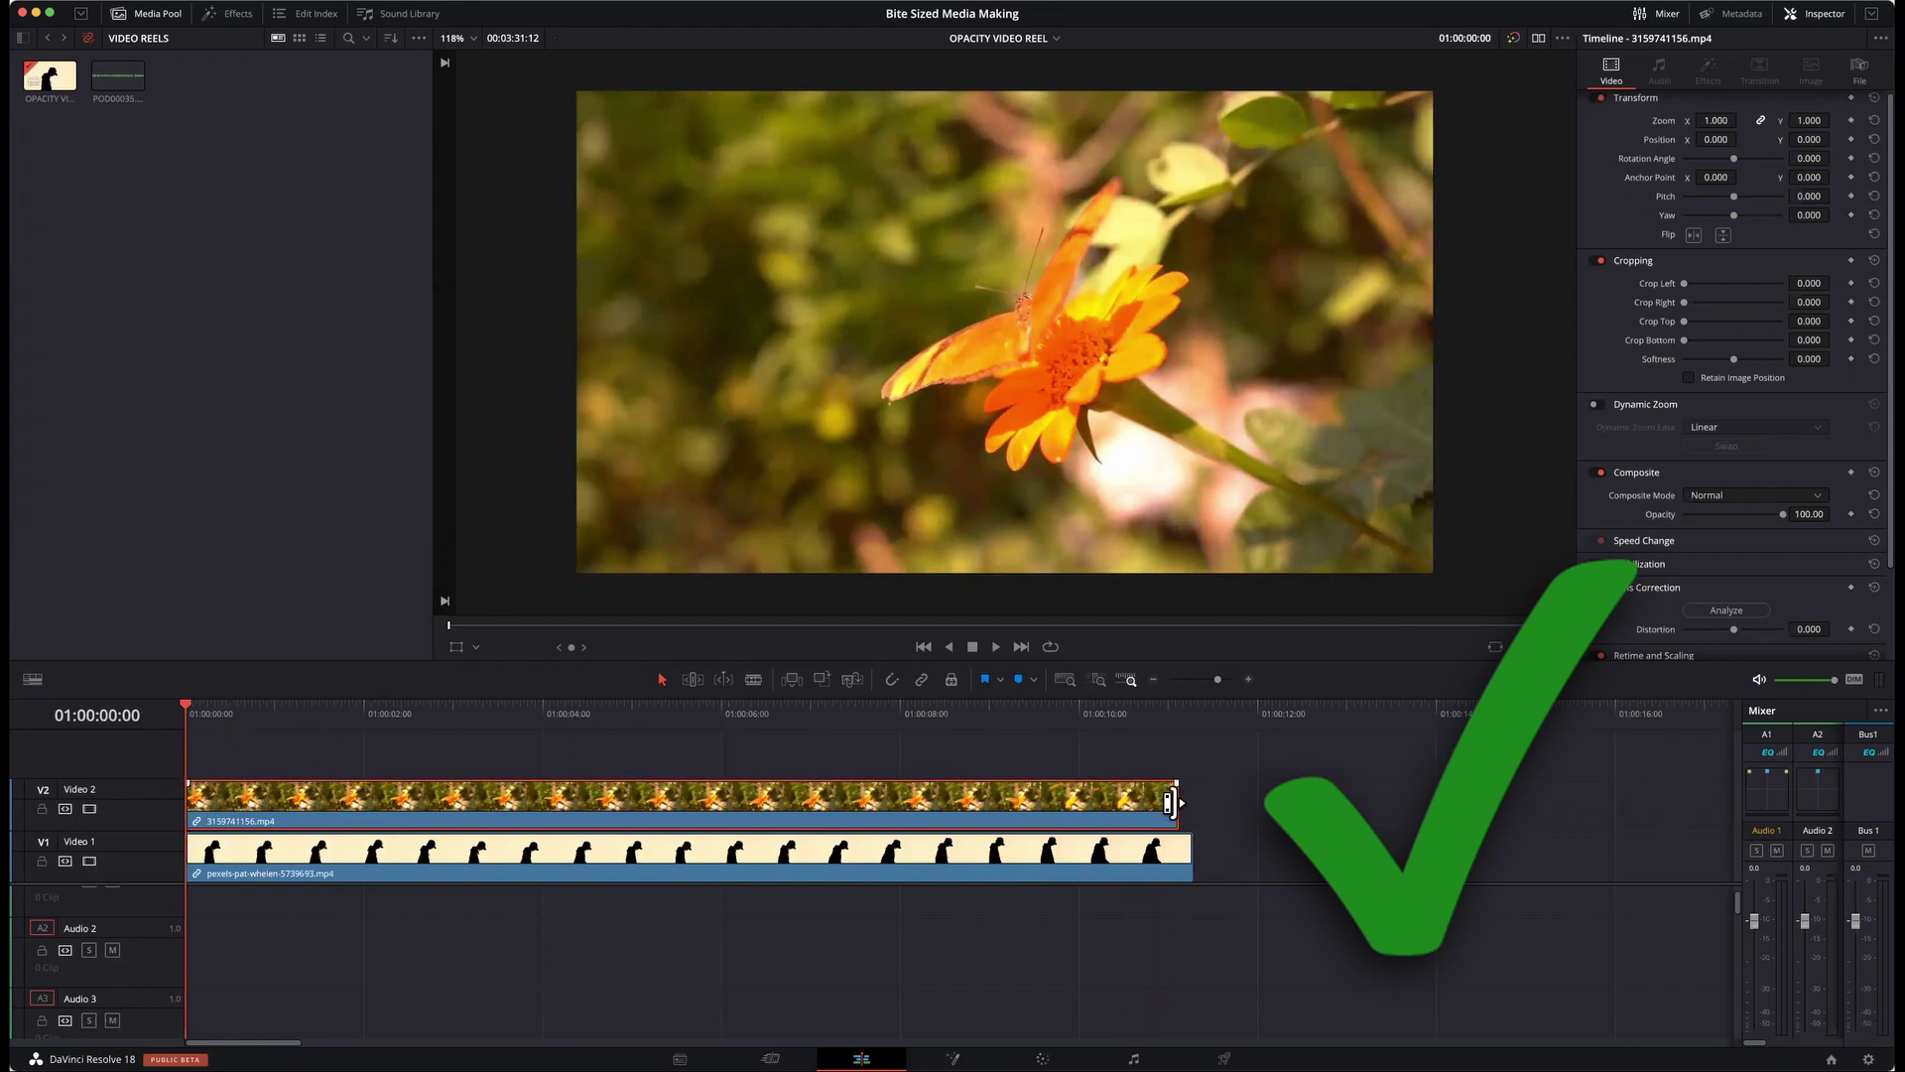
- Trim the silhouette clip's end so it finishes flush with the butterfly clip, then rewind
{"action": "left_click_drag", "start_coordinate": [1174, 802], "coordinate": [1178, 860]}
{"action": "left_click", "coordinate": [1181, 710]}
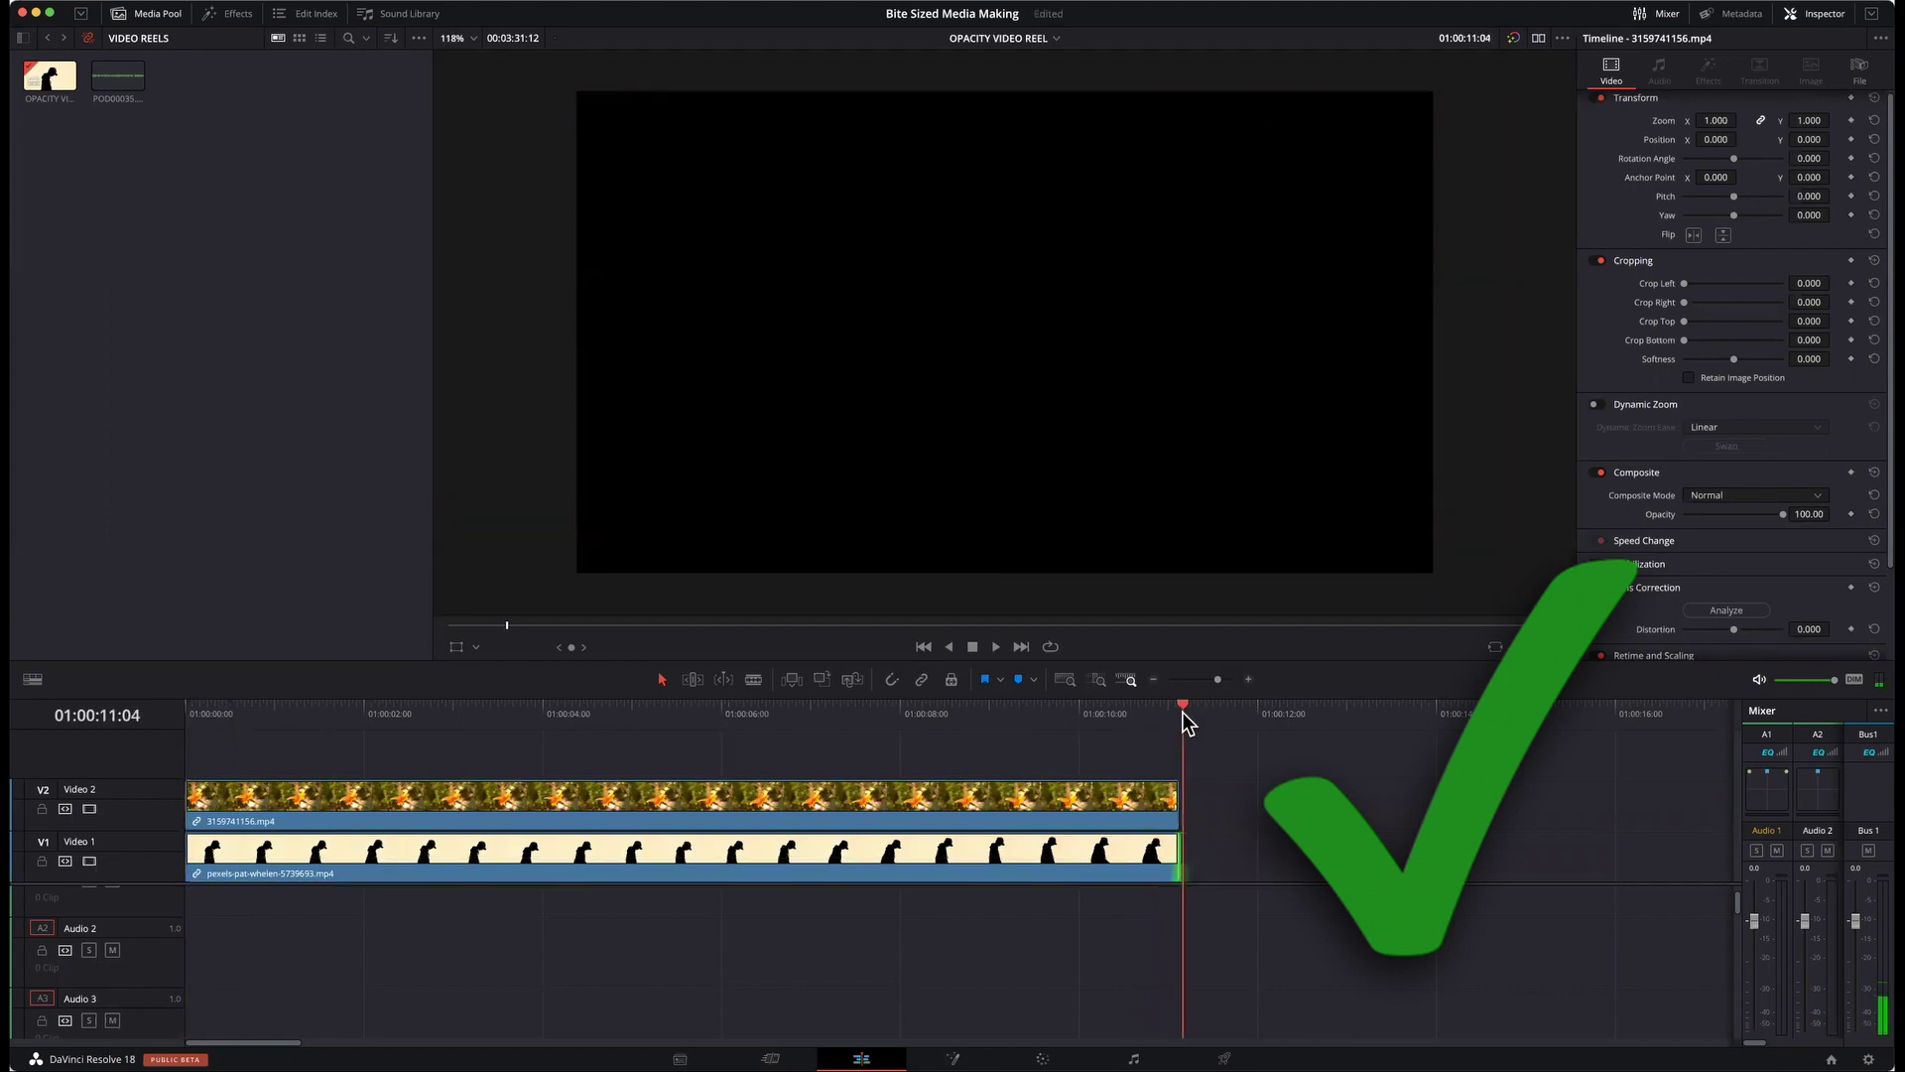
{"action": "left_click", "coordinate": [1177, 717]}
{"action": "left_click", "coordinate": [1209, 852]}
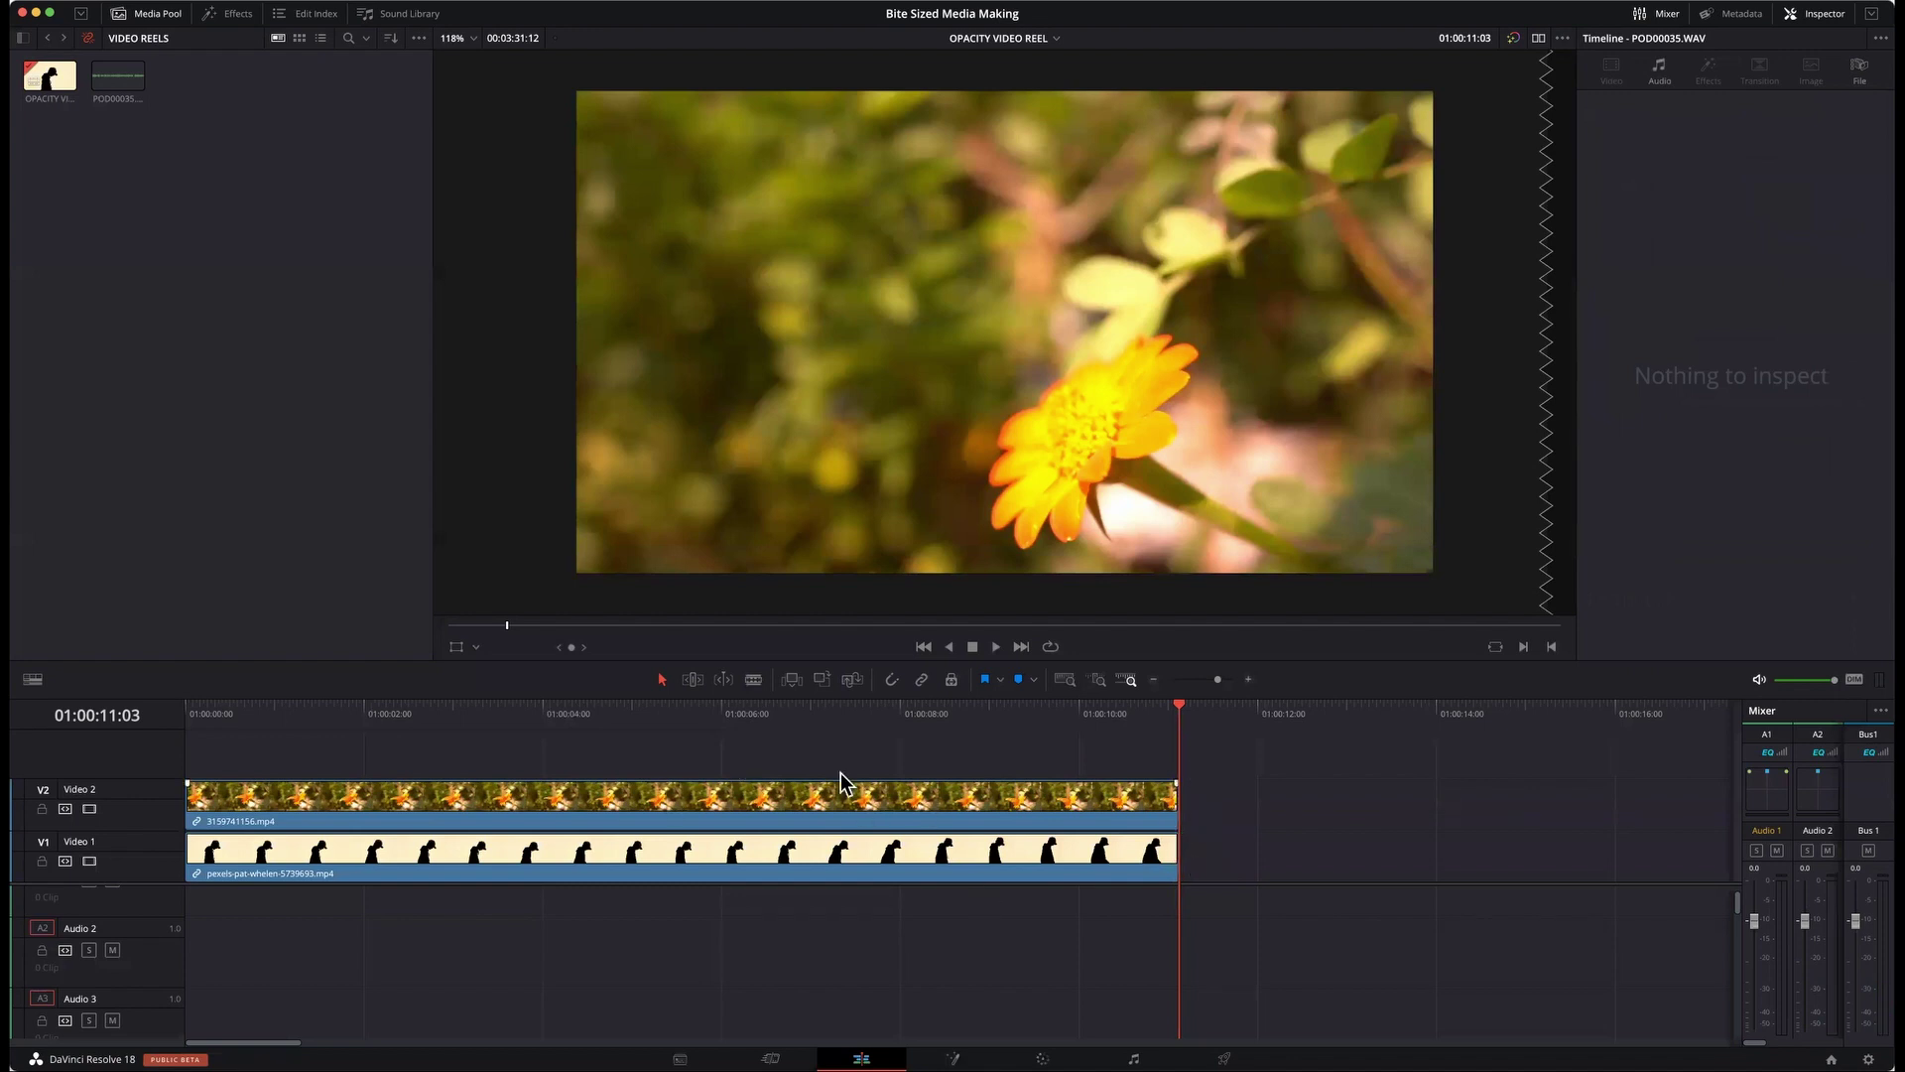
{"action": "left_click_drag", "start_coordinate": [663, 712], "coordinate": [170, 706]}
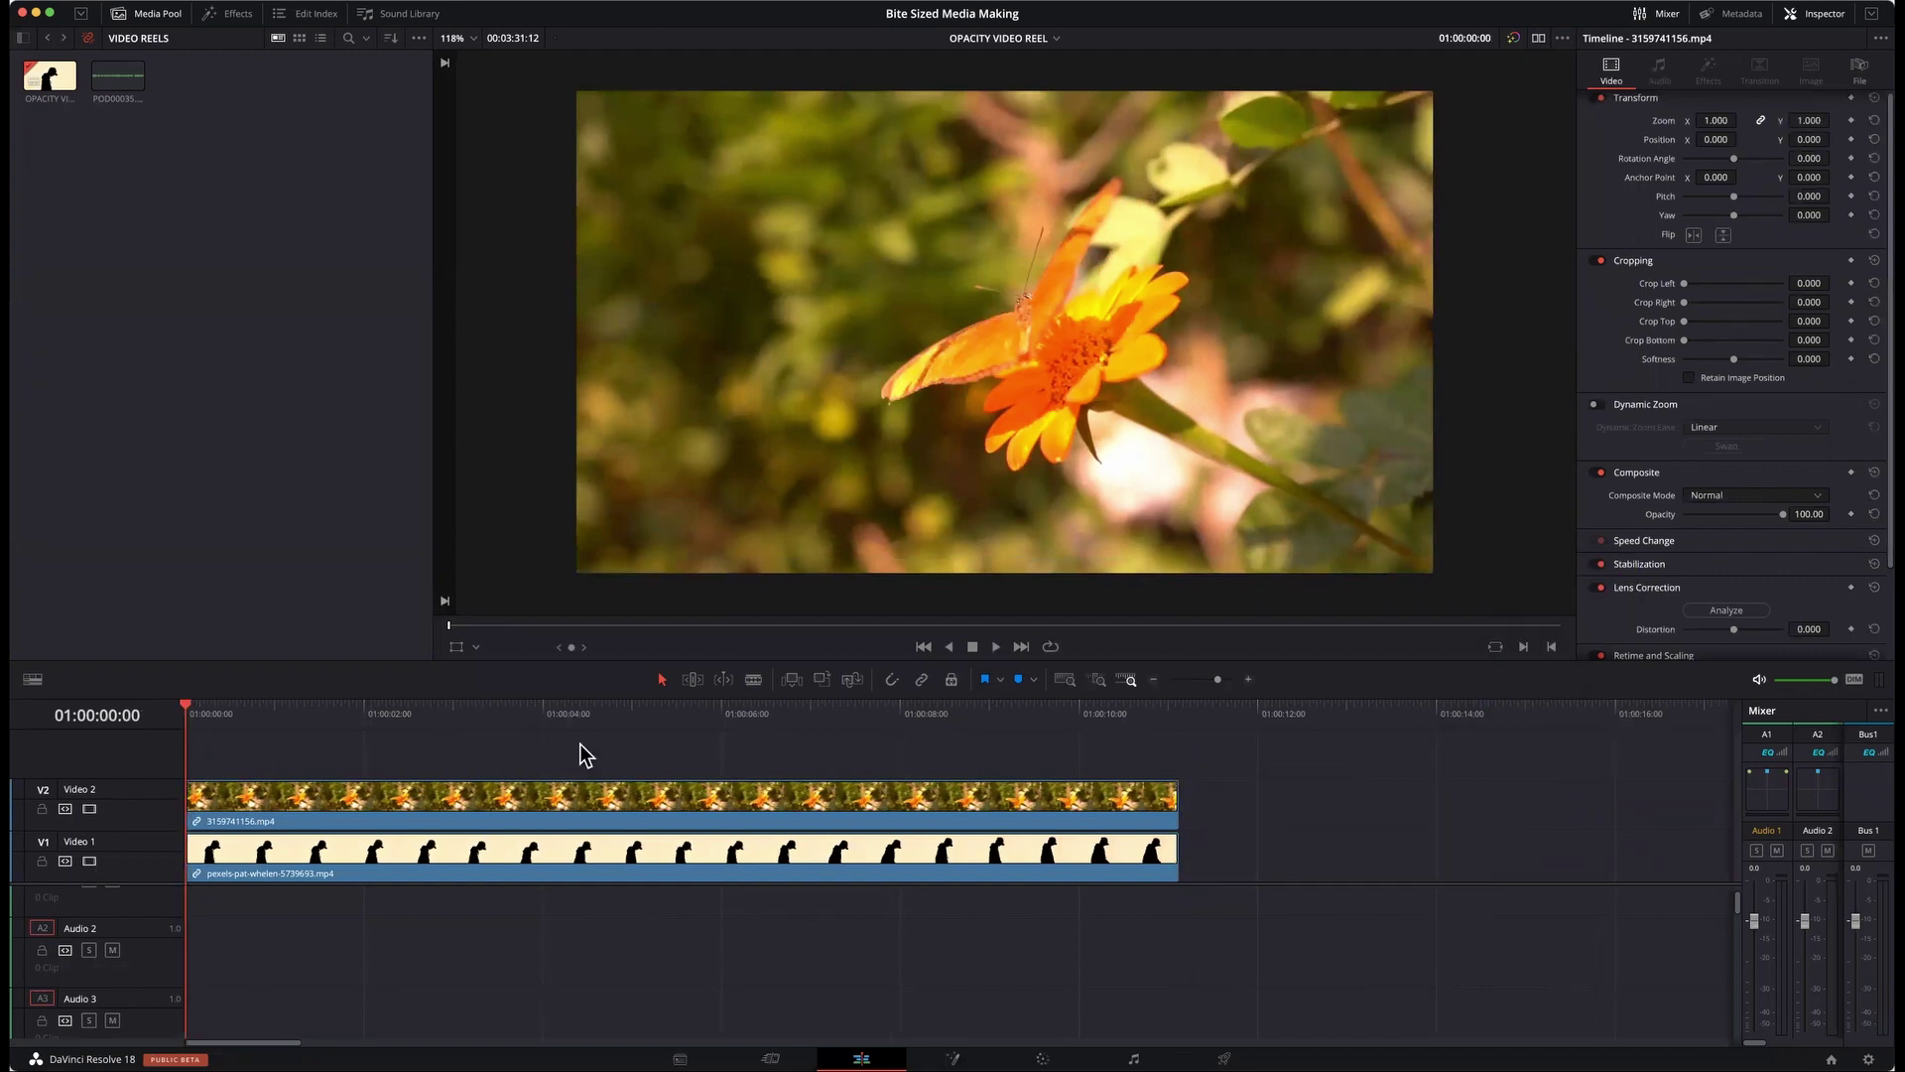
- Play the timeline while viewing each clip's properties; the silhouette shows Normal mode at 100 opacity
{"action": "key", "text": "space"}
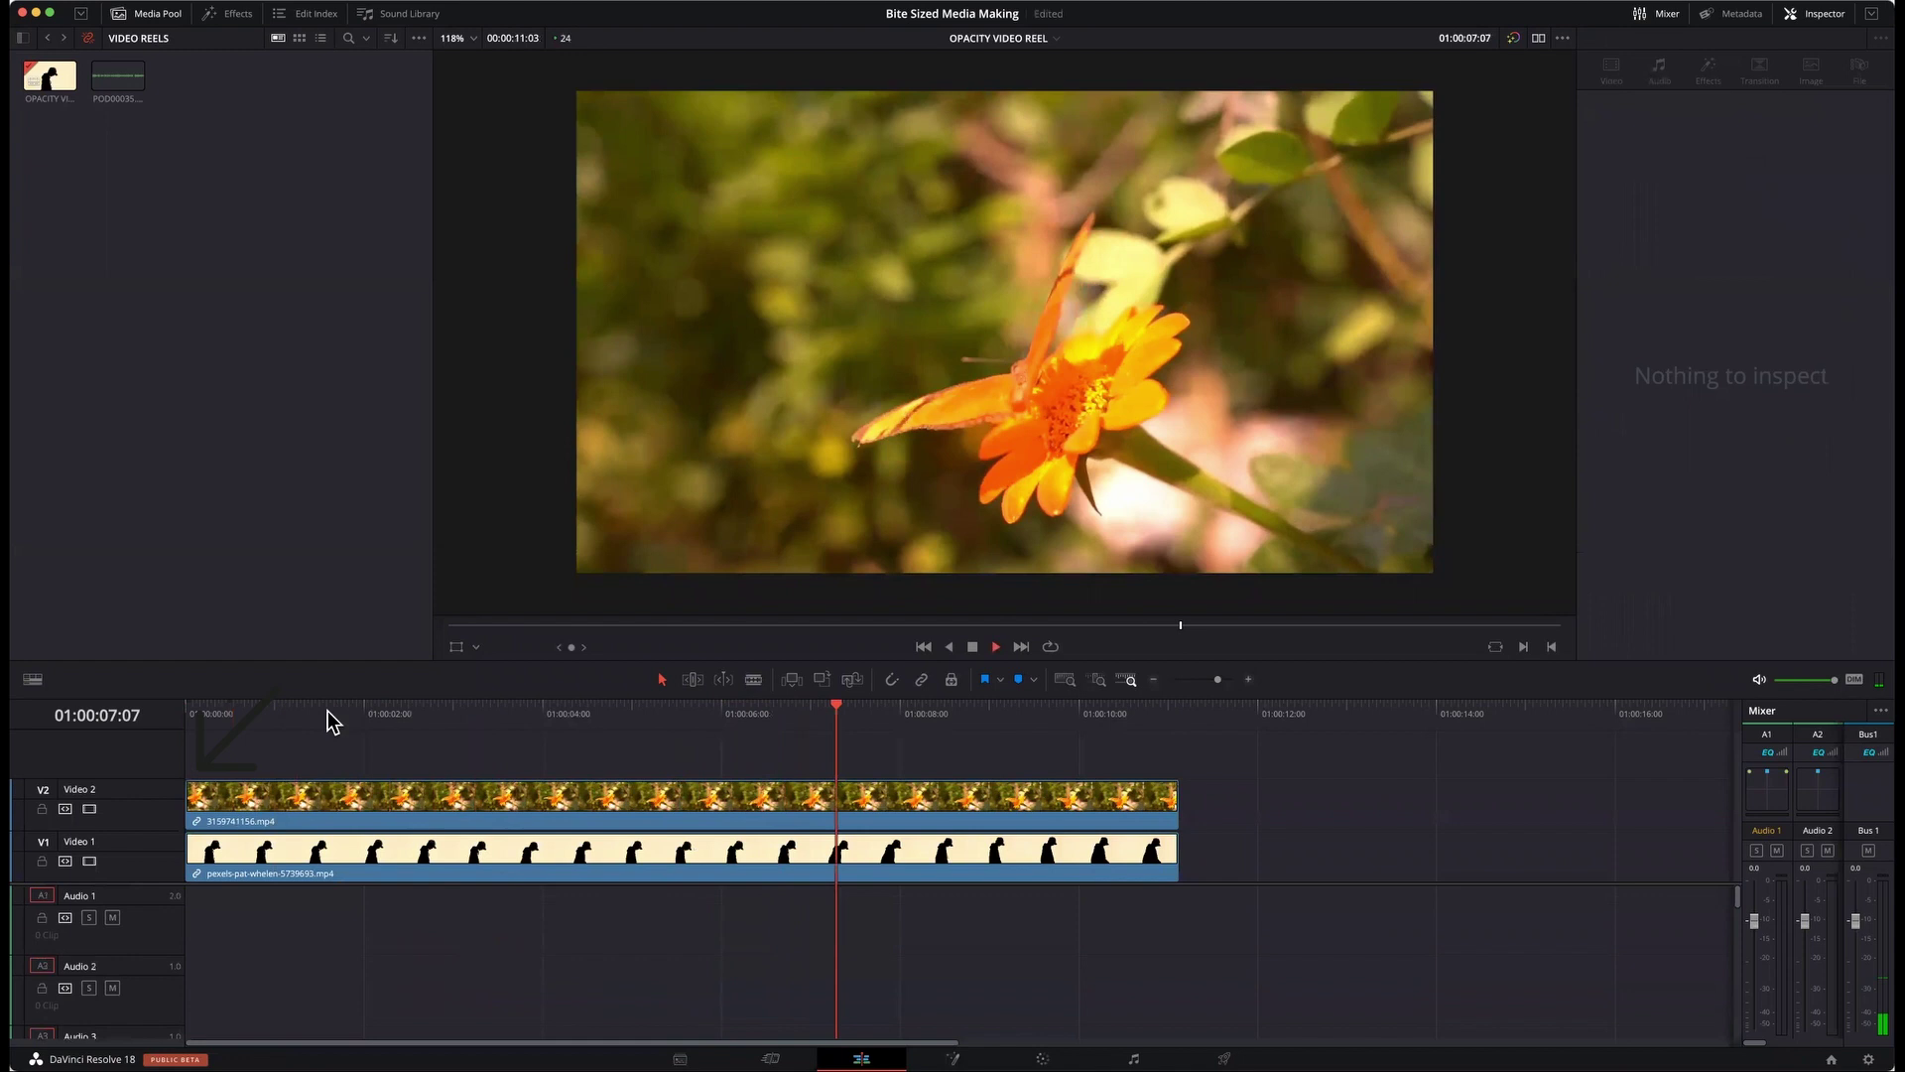
{"action": "key", "text": "Home"}
{"action": "left_click", "coordinate": [312, 794]}
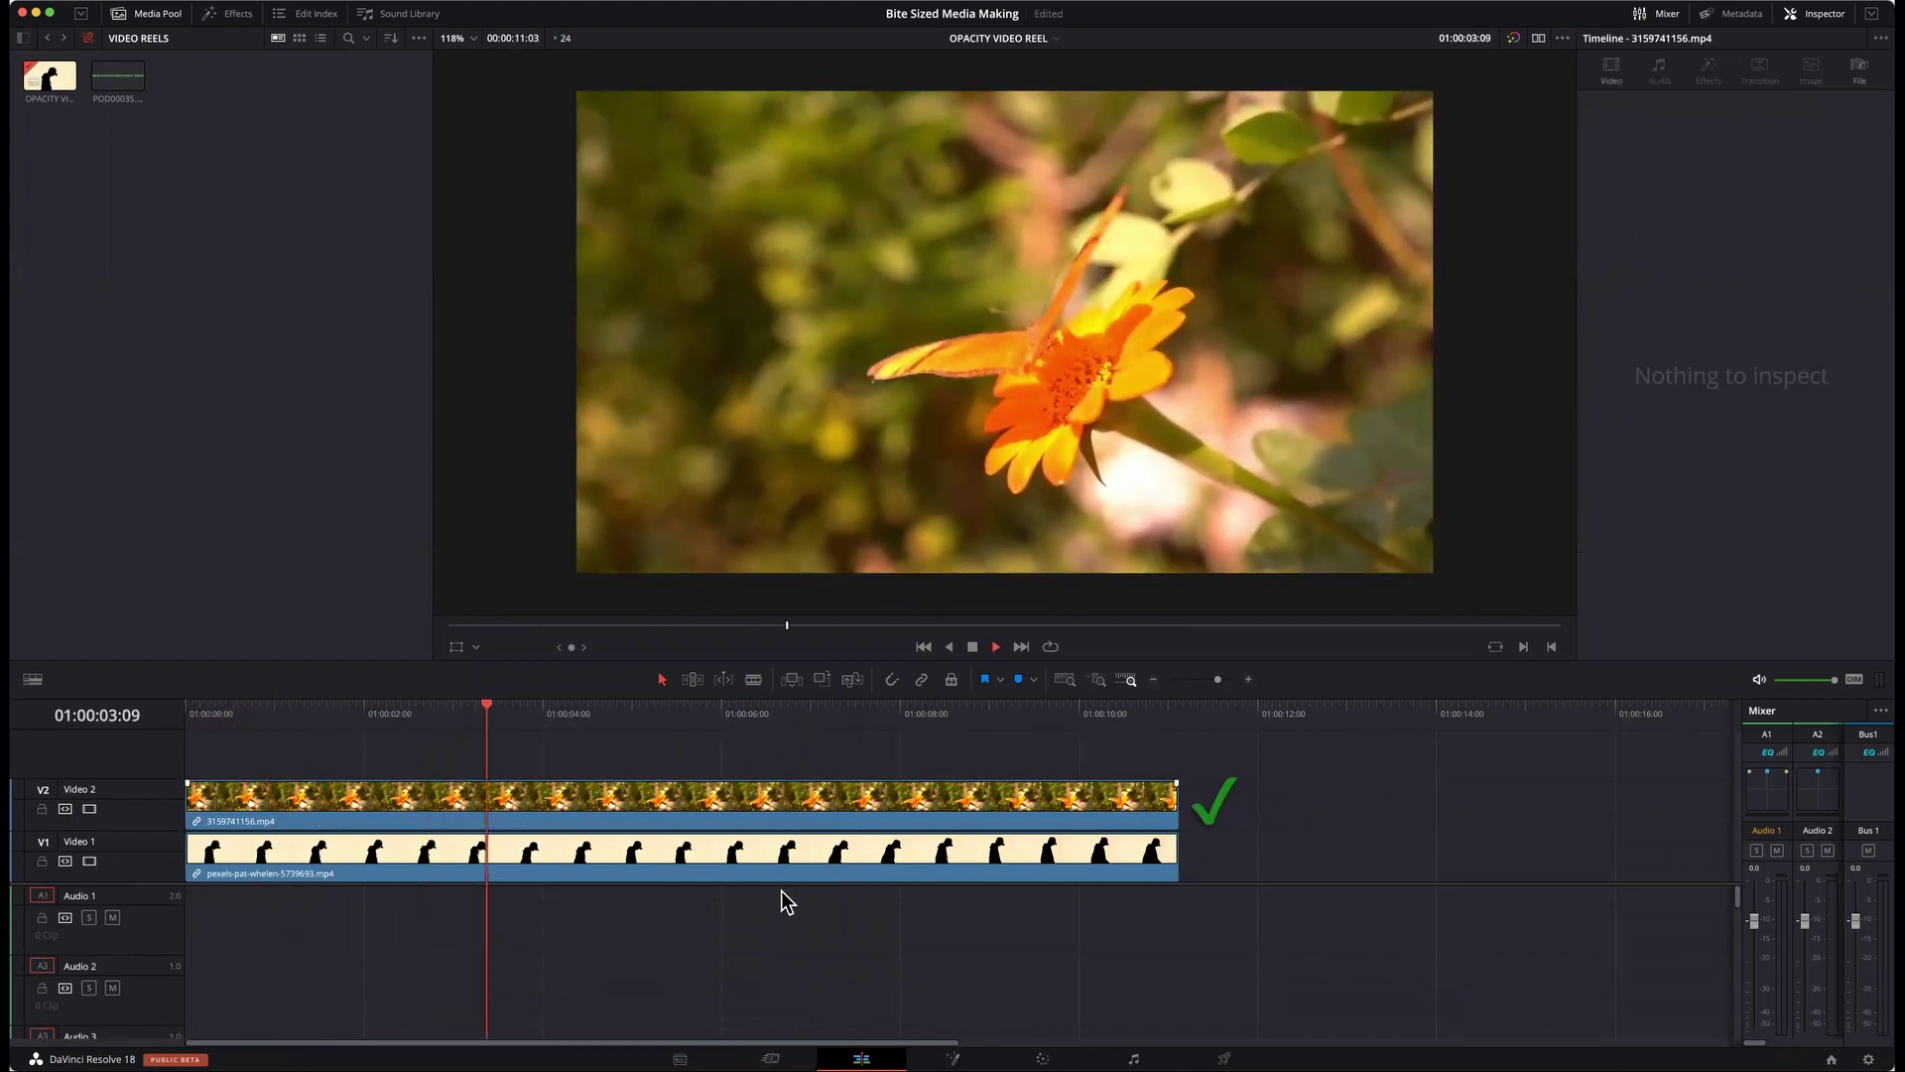
{"action": "left_click", "coordinate": [829, 874]}
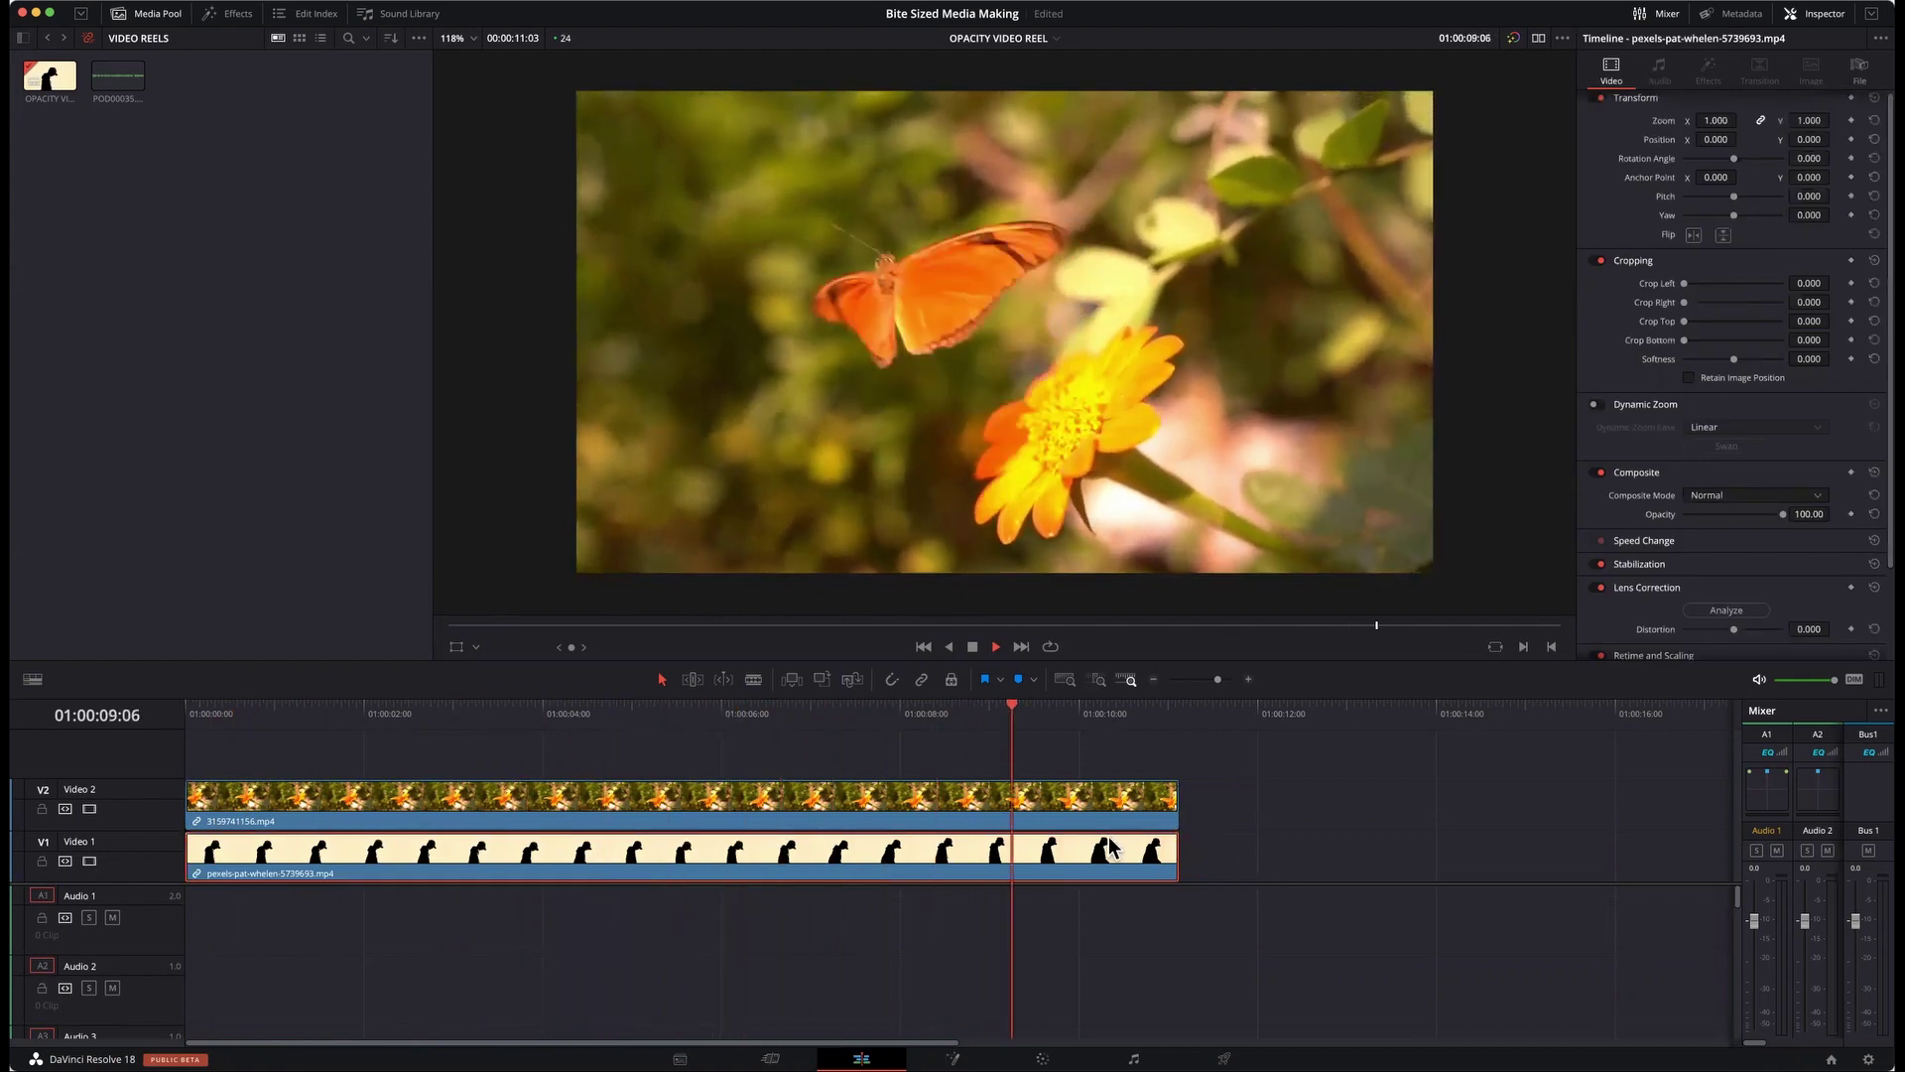
{"action": "key", "text": "space"}
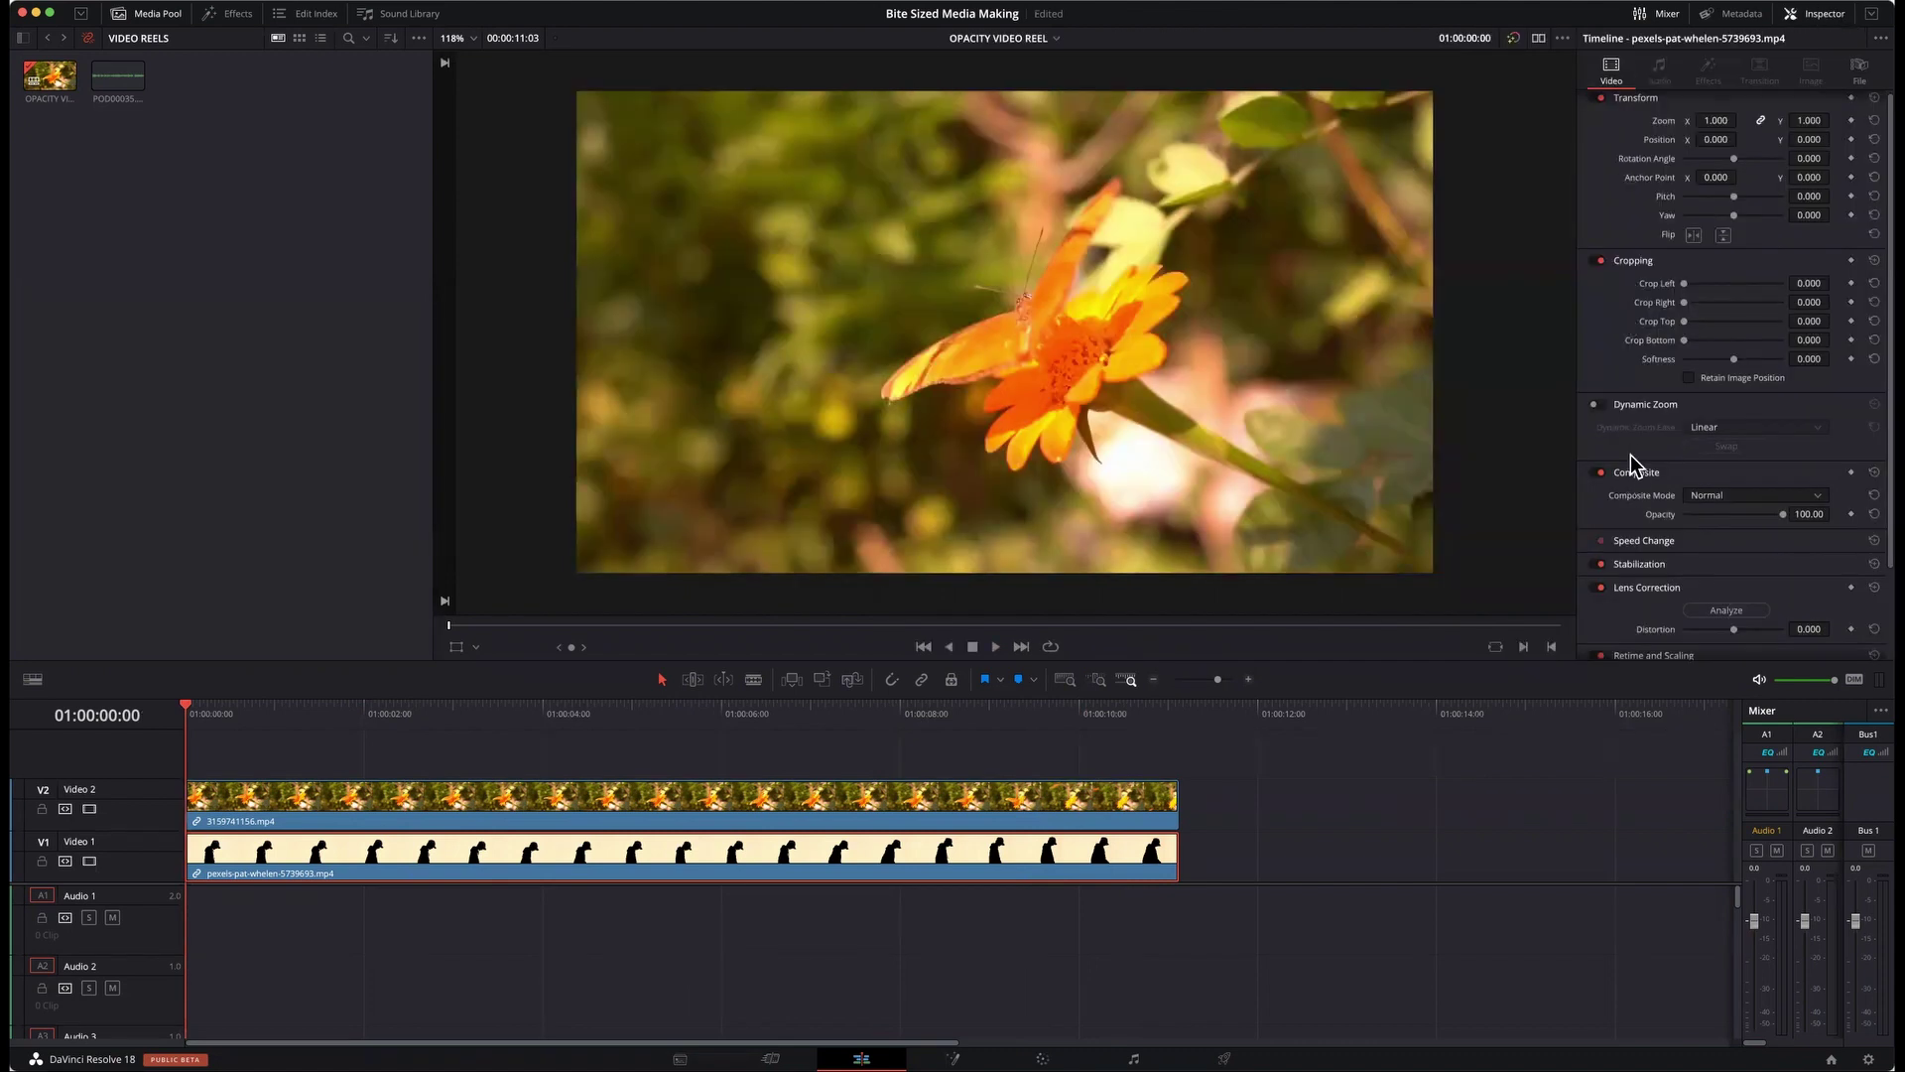
- Select the V2 butterfly clip to show its Composite settings: Normal mode, 100 opacity
{"action": "scroll", "coordinate": [1687, 496], "scroll_direction": "up", "scroll_amount": 1}
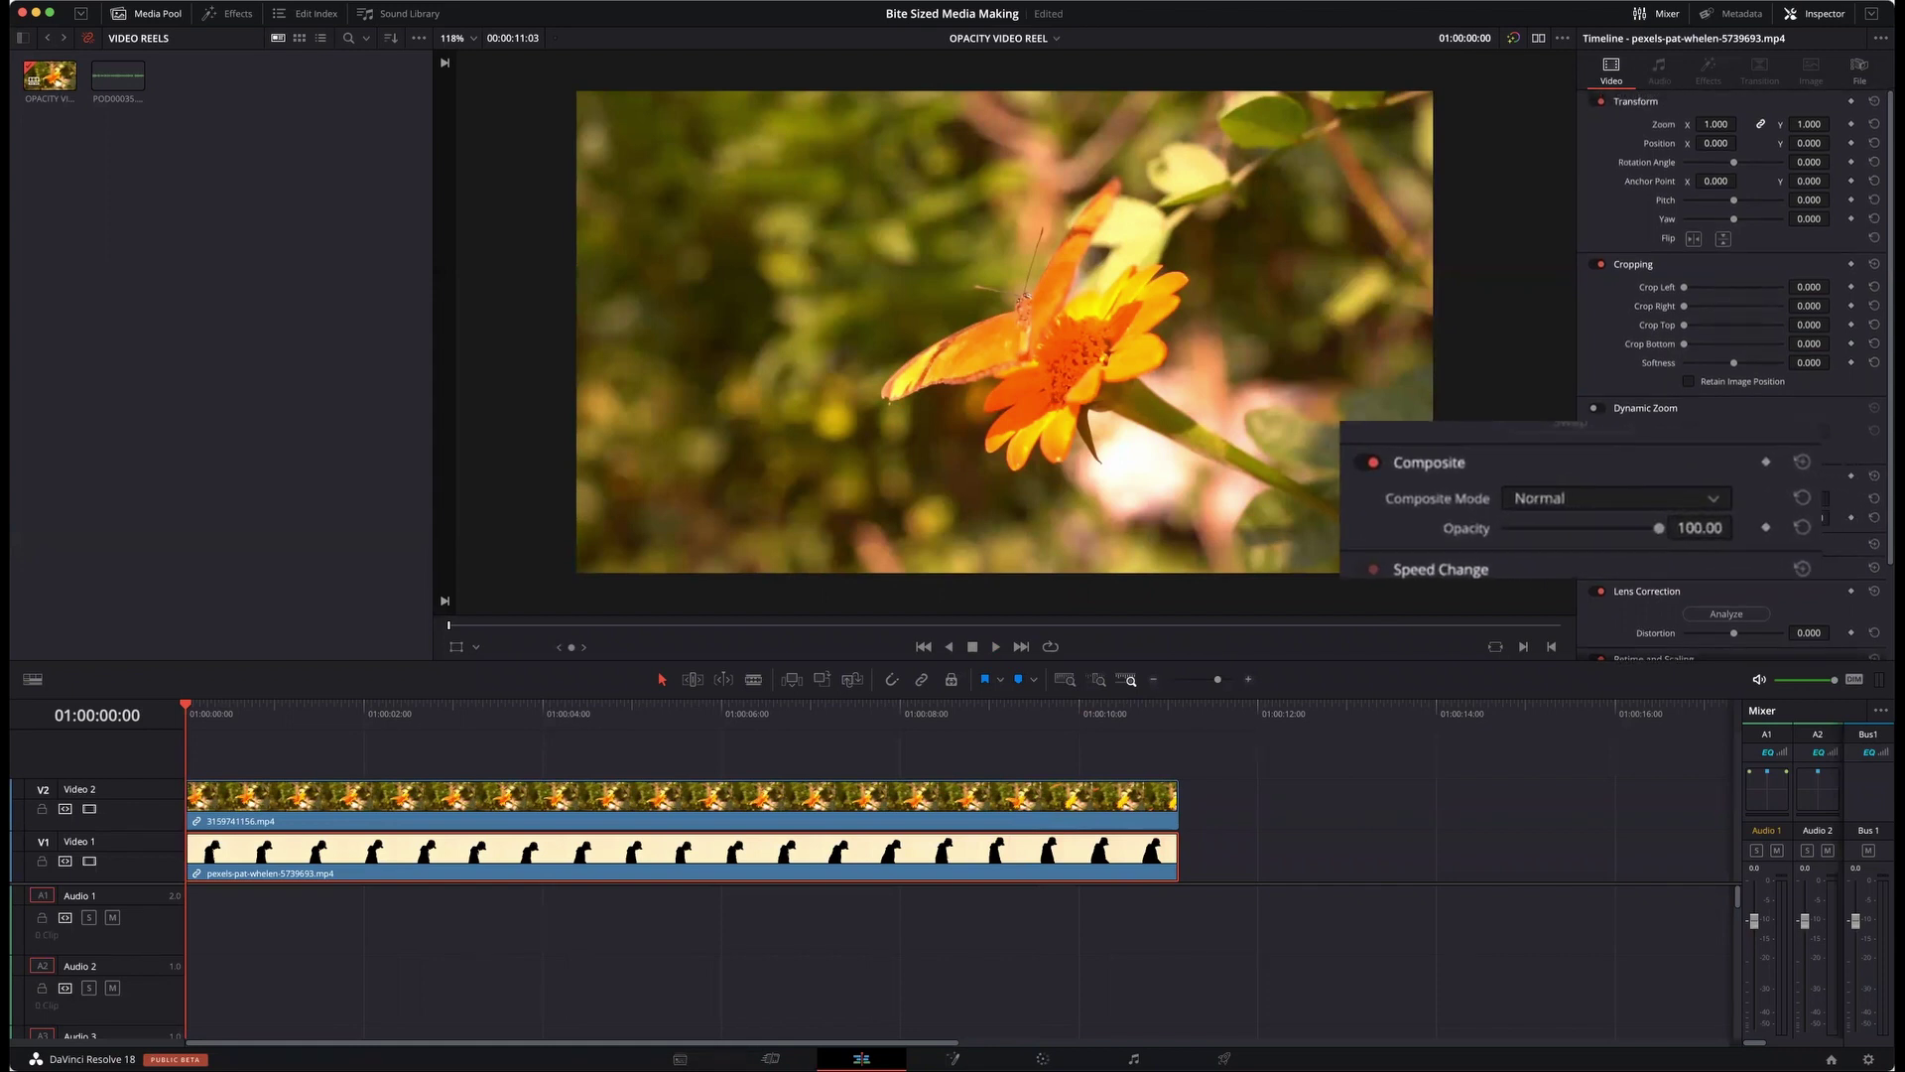
{"action": "left_click", "coordinate": [1032, 822]}
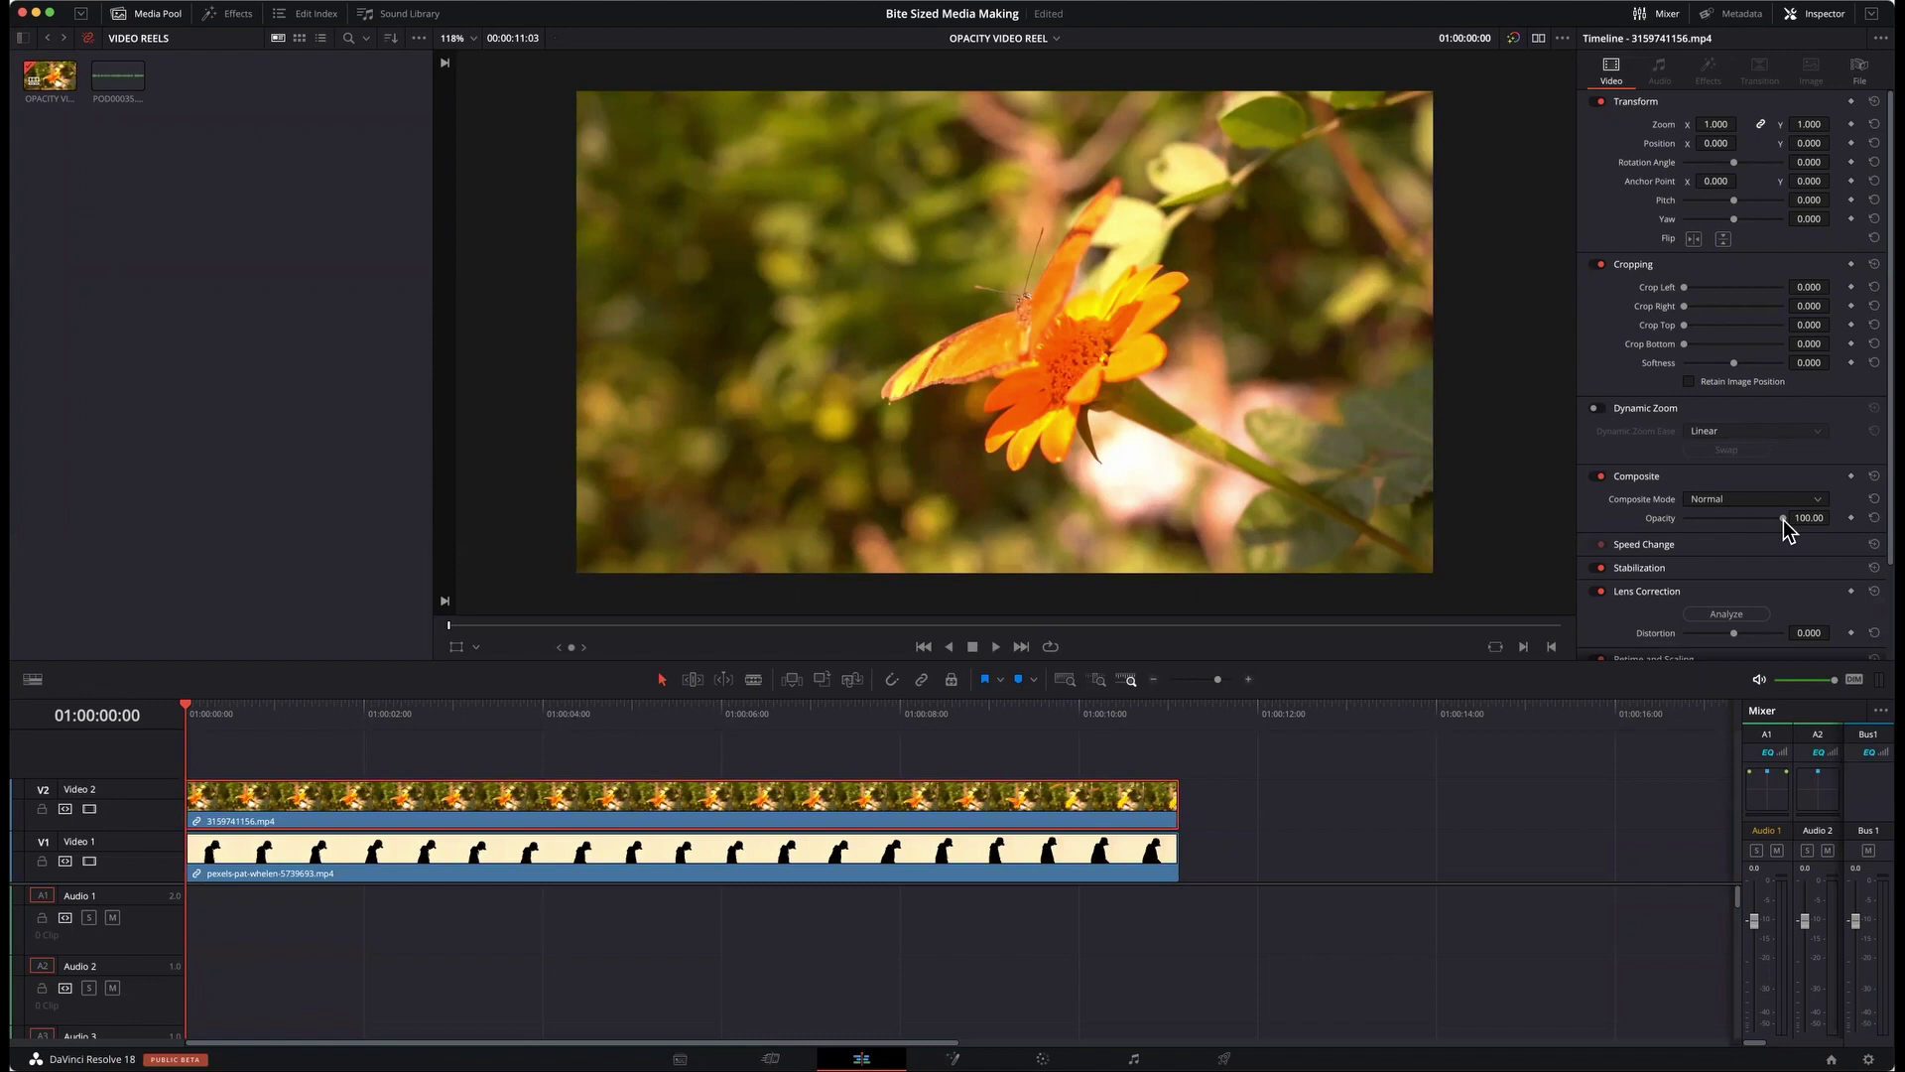
{"action": "scroll", "coordinate": [1783, 520], "scroll_direction": "down", "scroll_amount": 1}
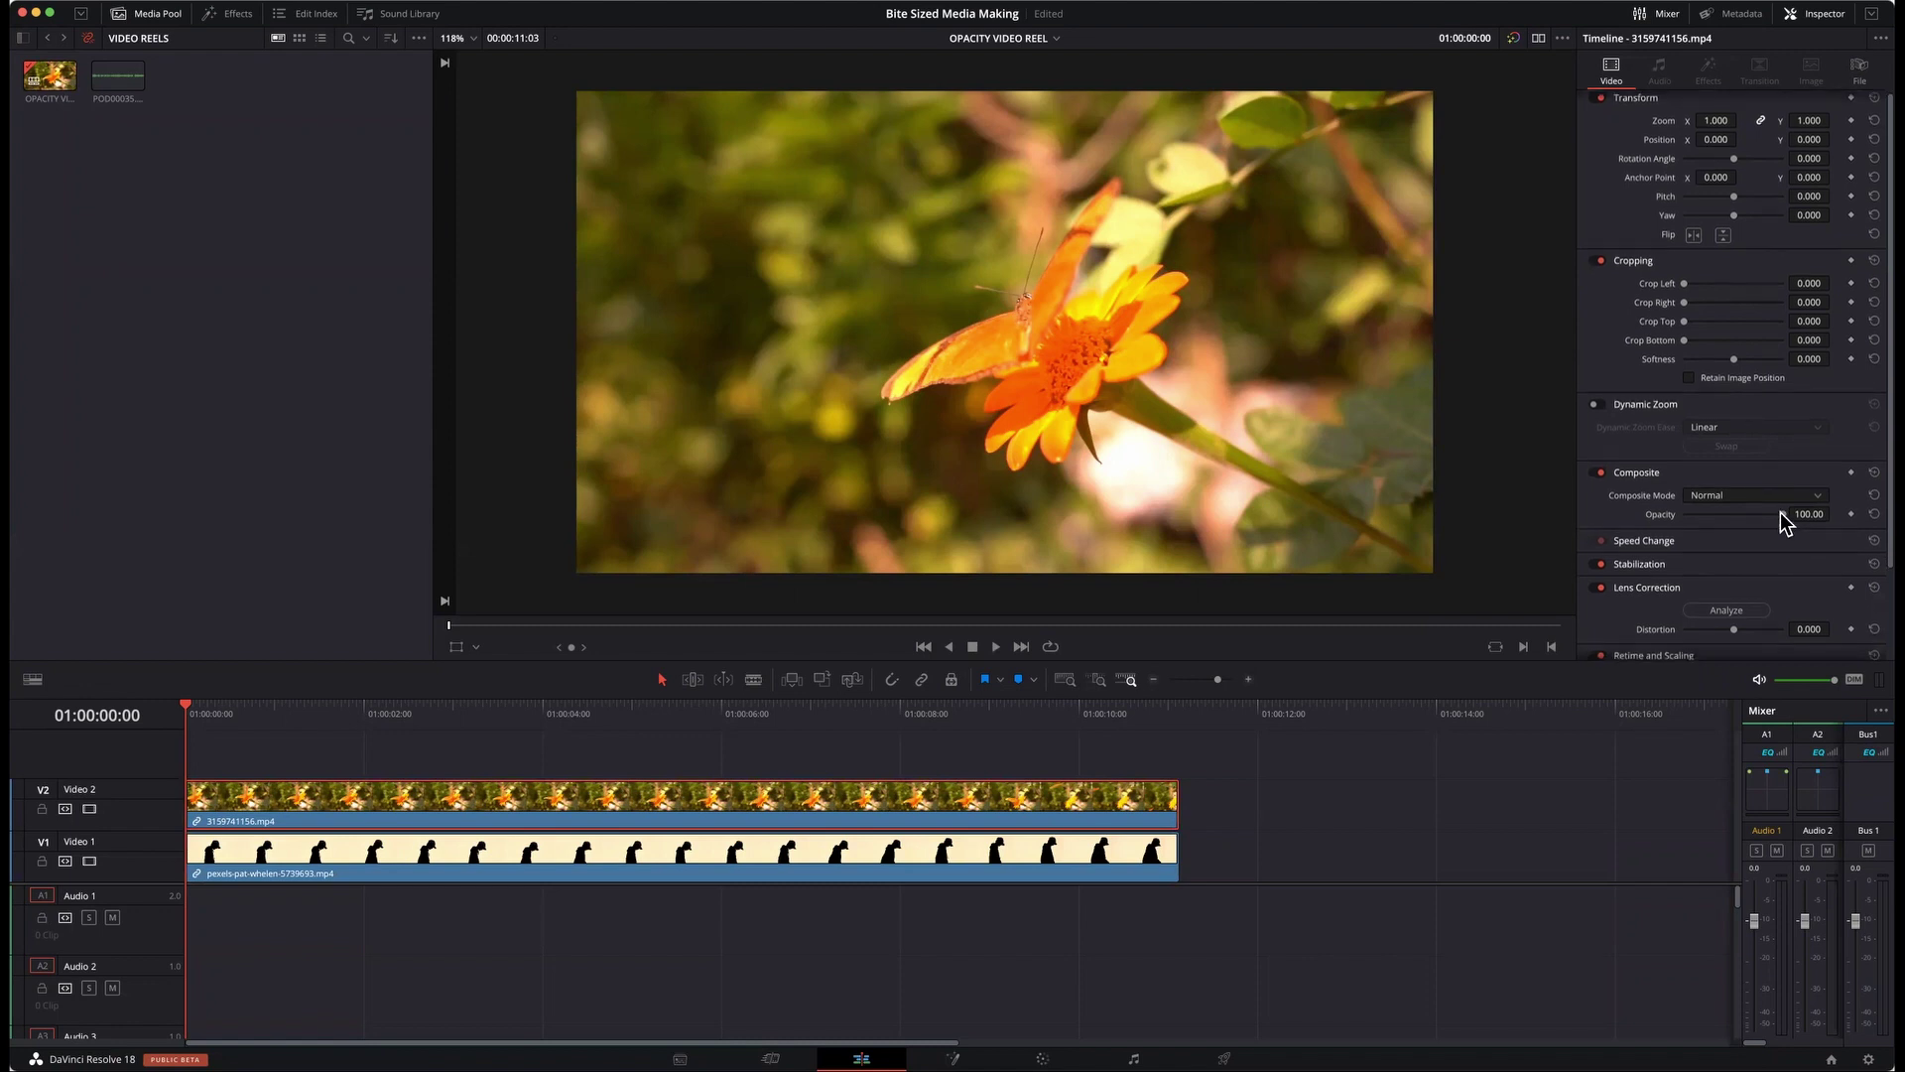
- Drop the butterfly clip's Opacity to 0, then rewind to 01:00:00:00 and replay the silhouette alone
{"action": "left_click_drag", "start_coordinate": [1781, 514], "coordinate": [1707, 515]}
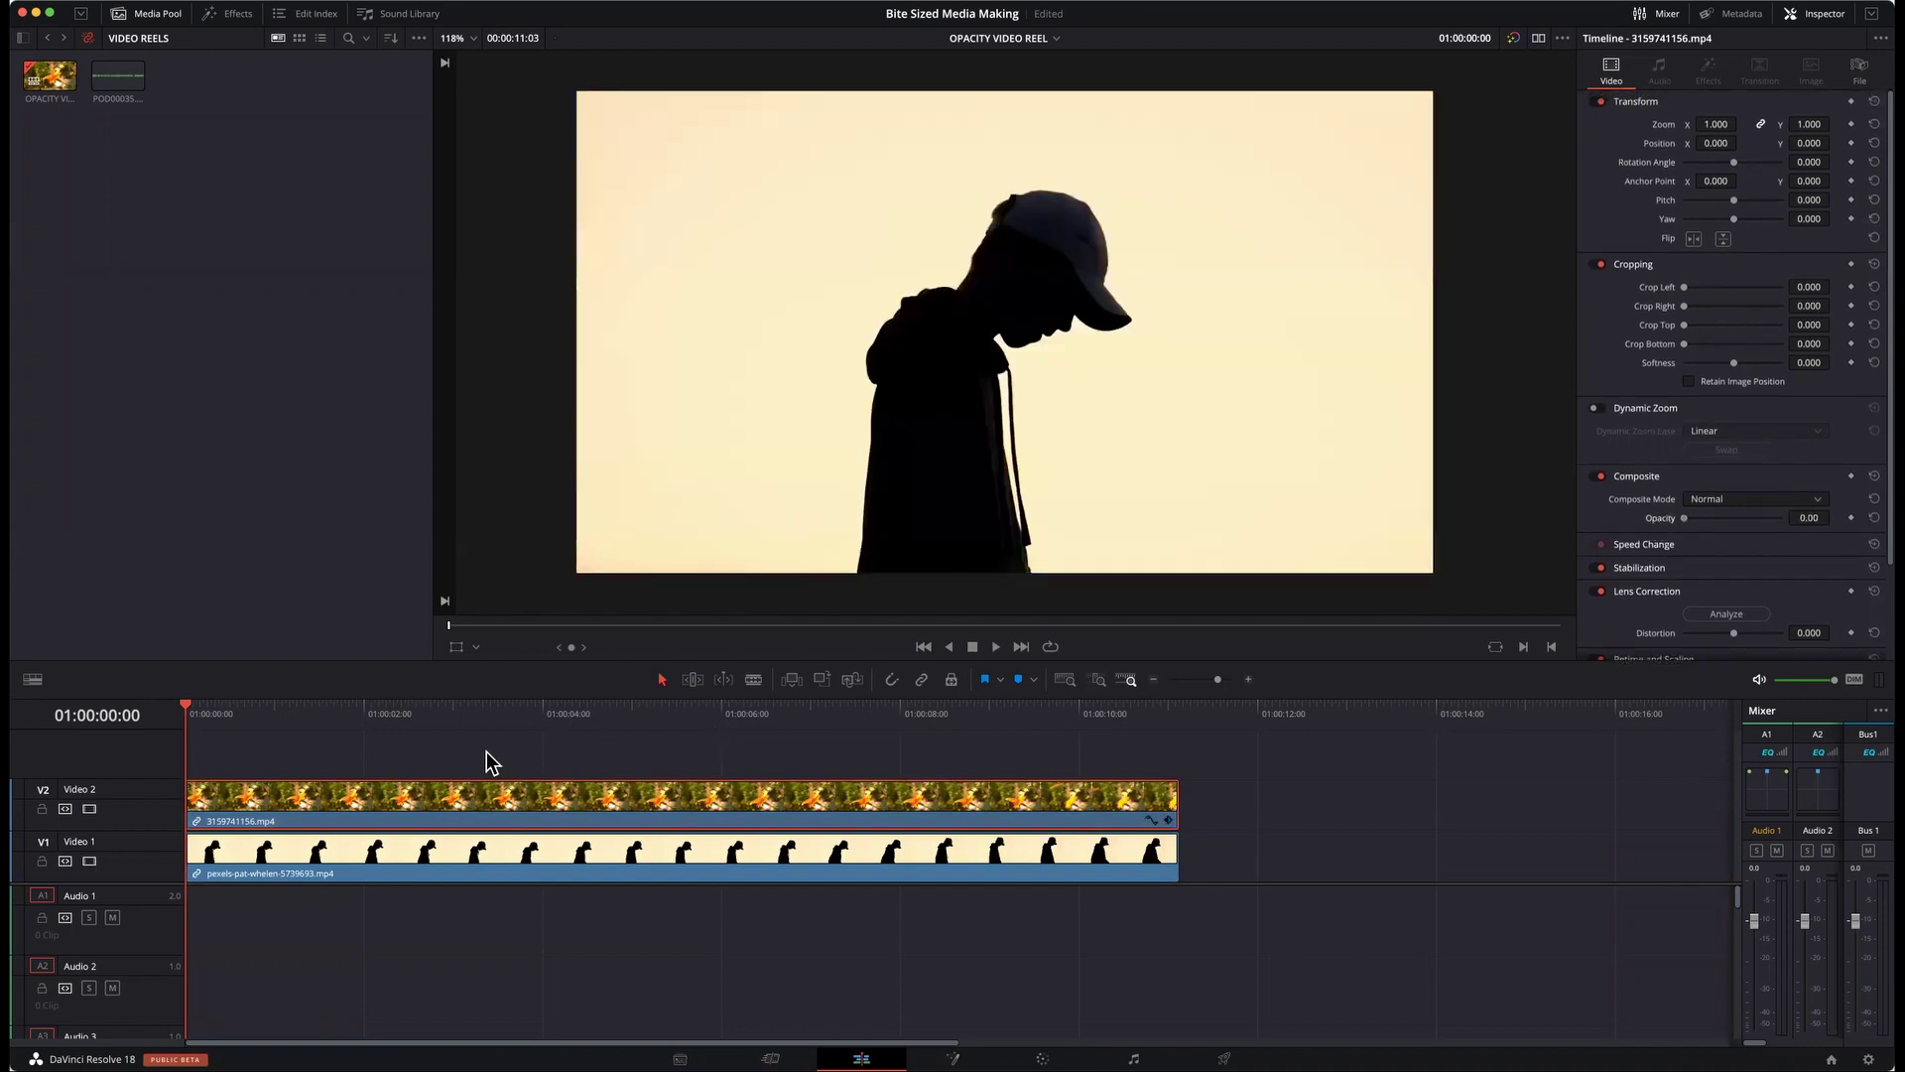
{"action": "key", "text": "space"}
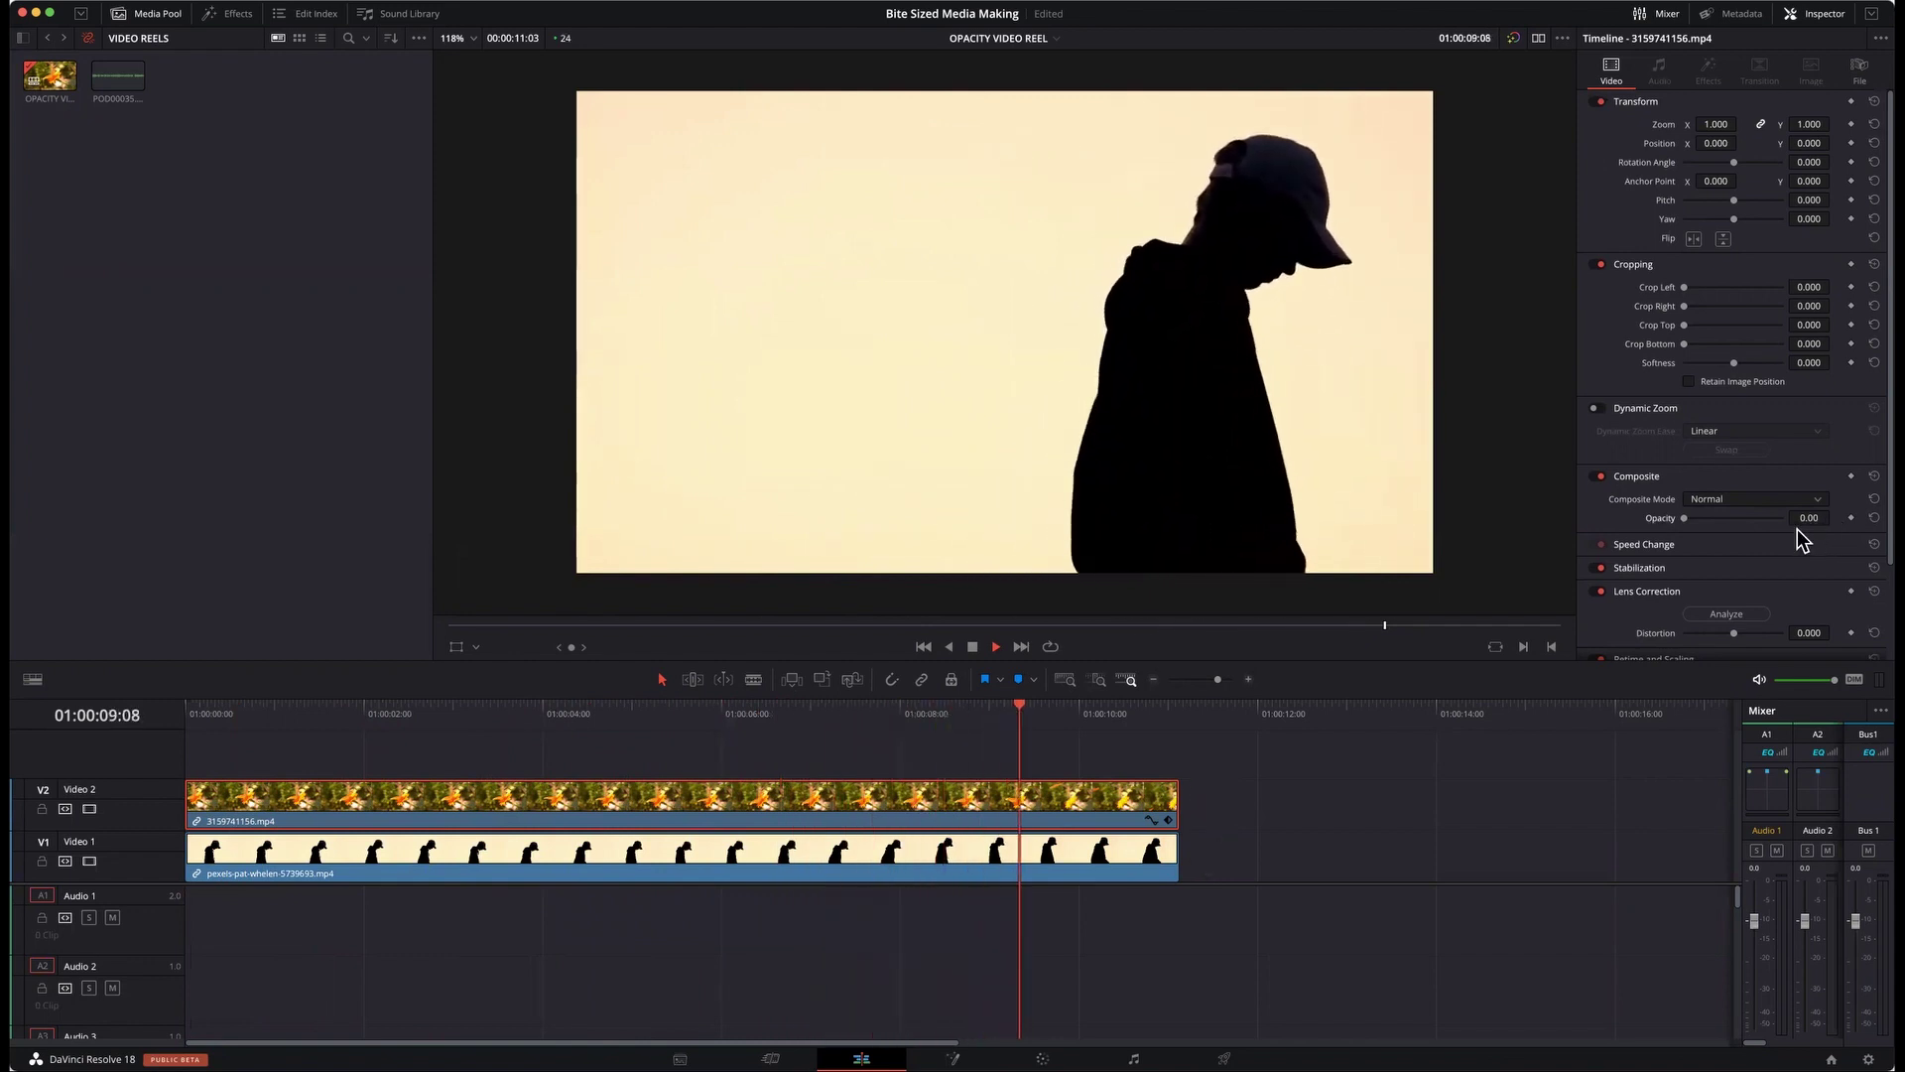
{"action": "left_click", "coordinate": [1173, 696]}
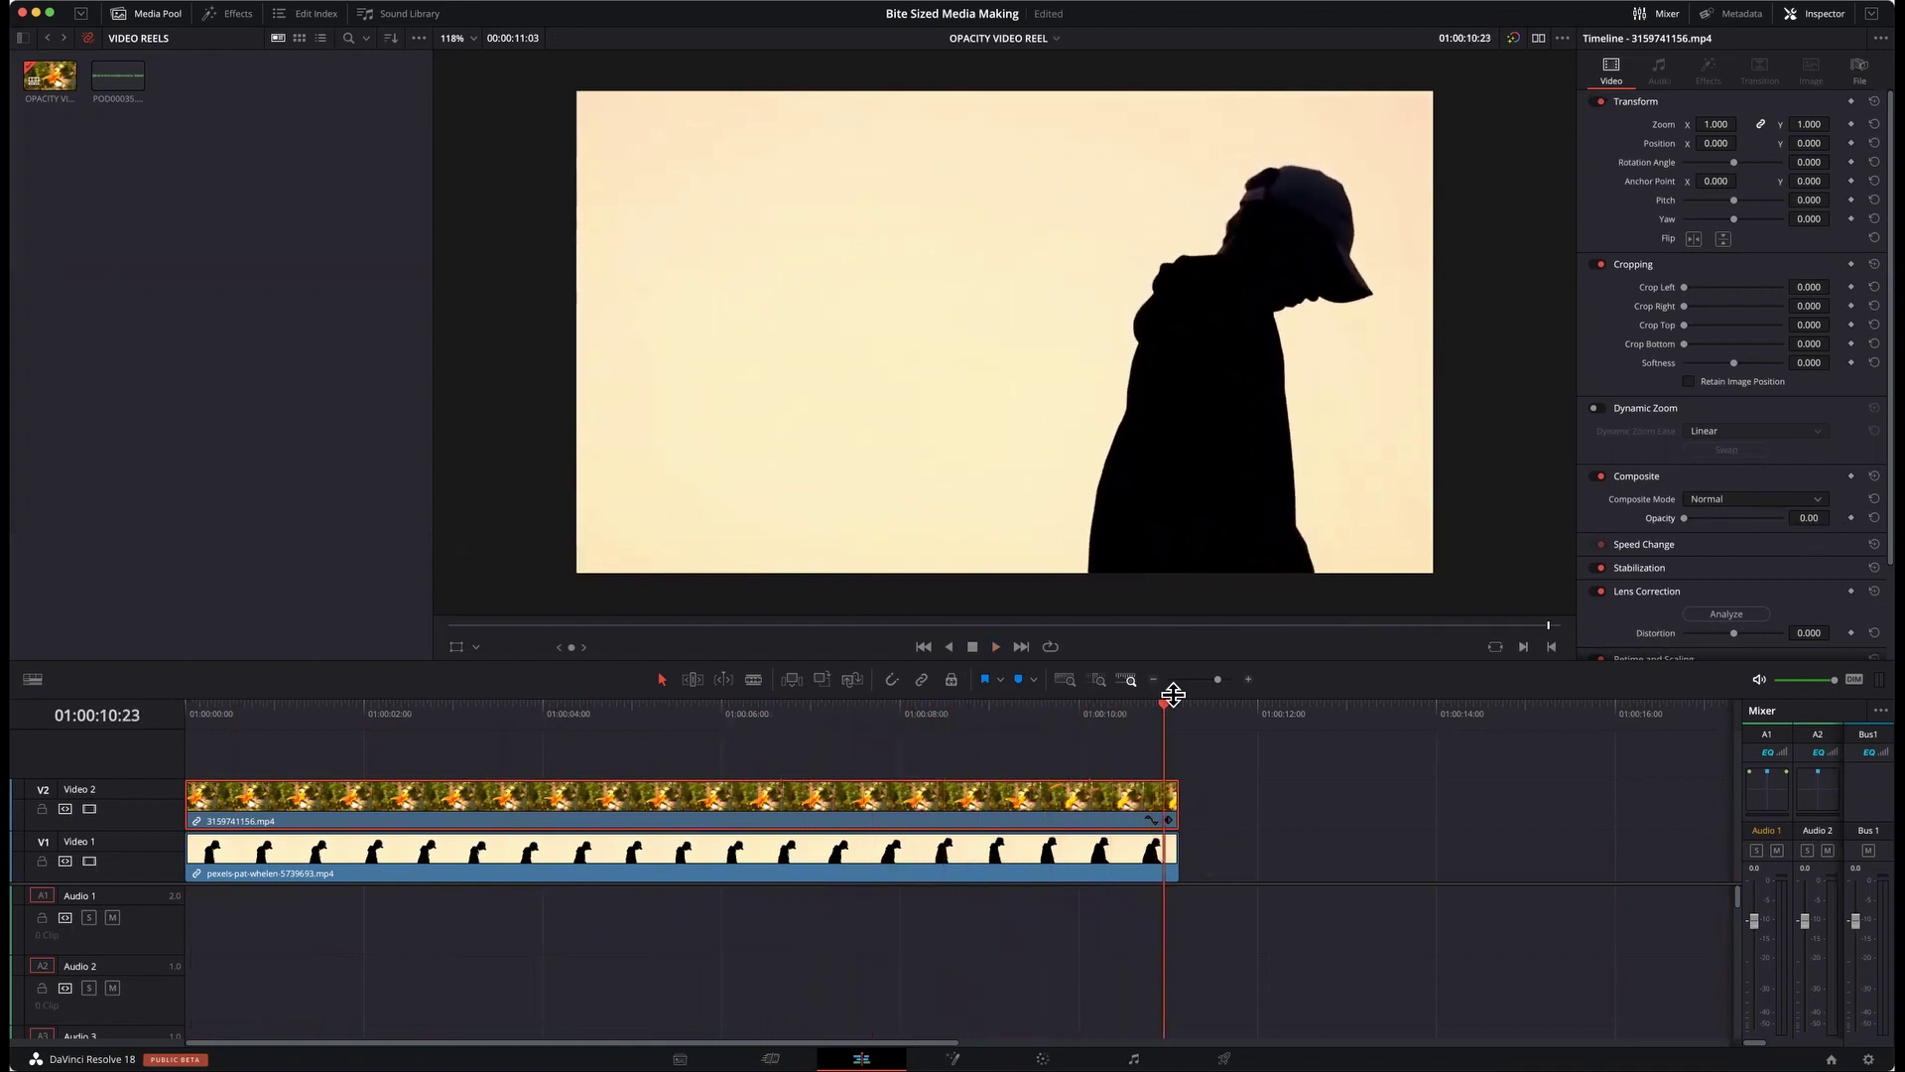
{"action": "left_click_drag", "start_coordinate": [1168, 714], "coordinate": [95, 694]}
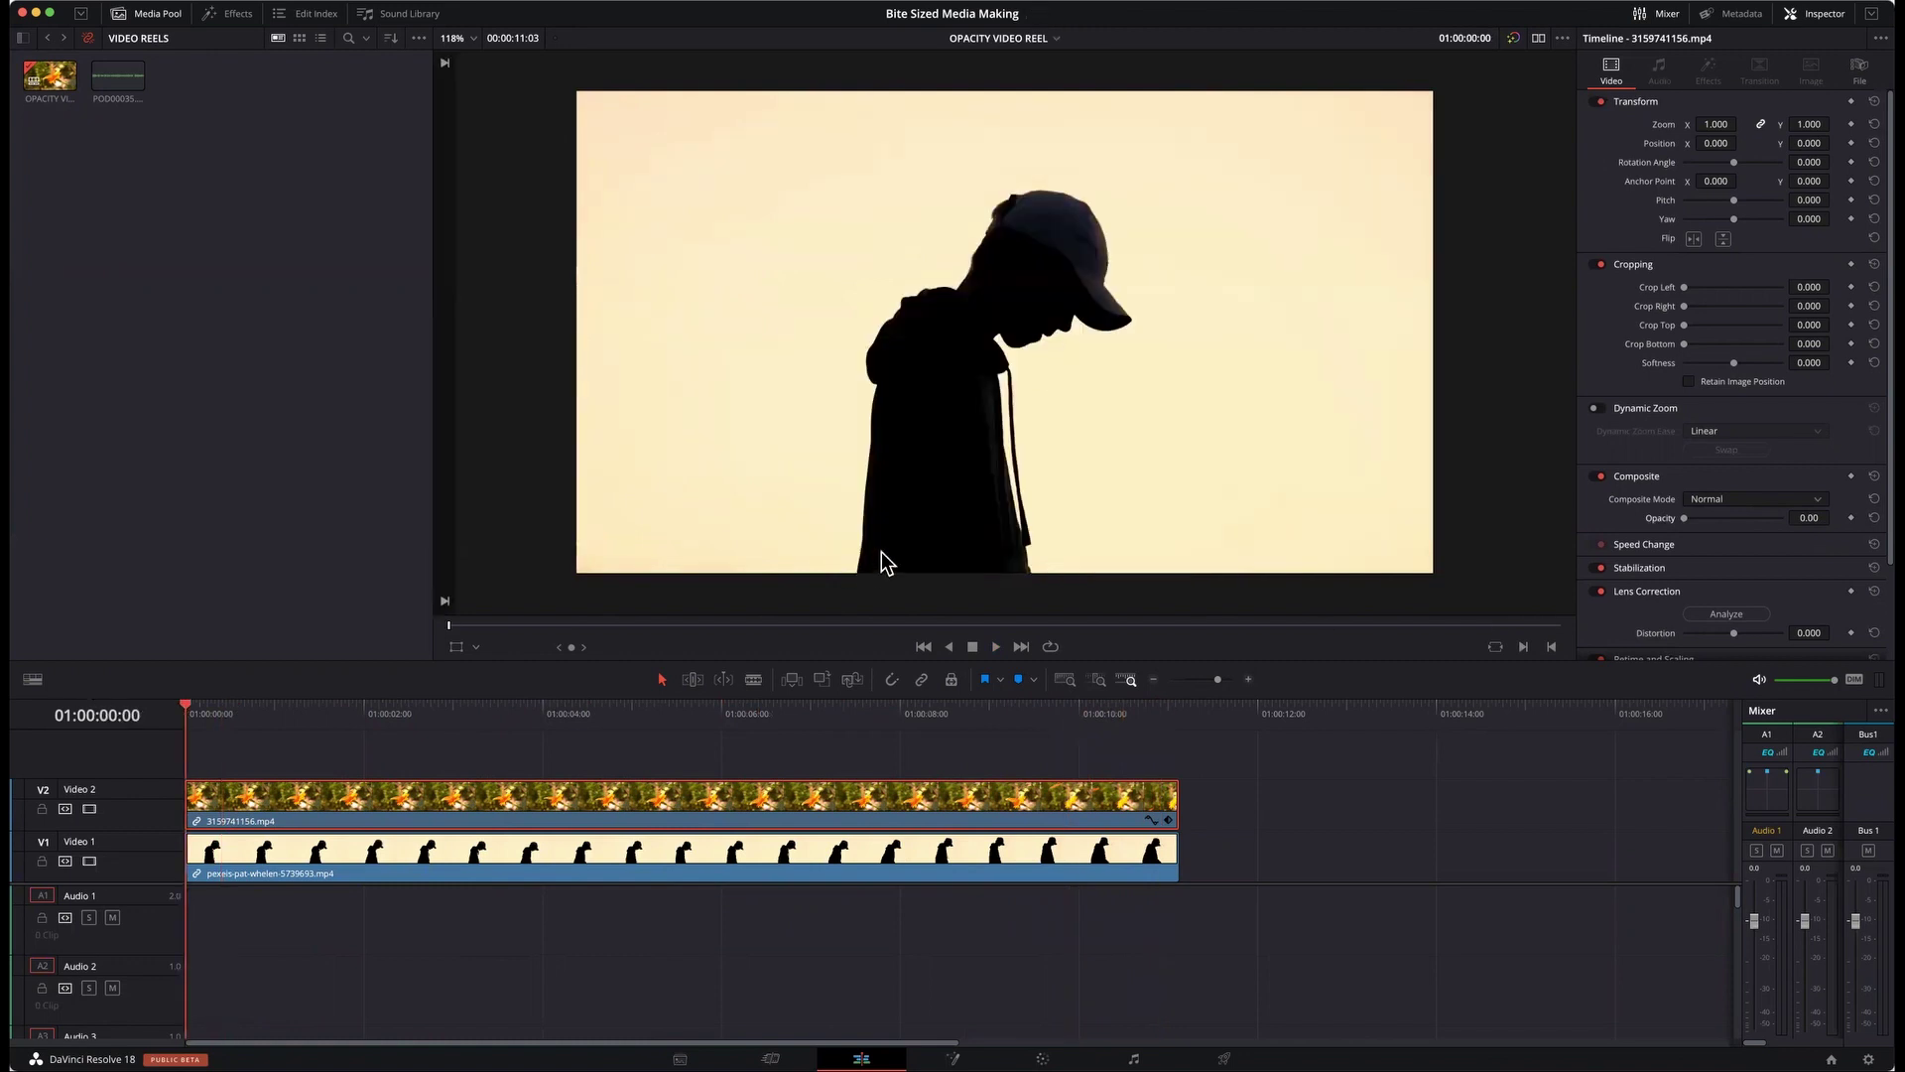
{"action": "key", "text": "space"}
- Set the flower clip's Opacity to 50.38 and replay the timeline from the start to review the blend
{"action": "left_click_drag", "start_coordinate": [1683, 518], "coordinate": [1735, 515]}
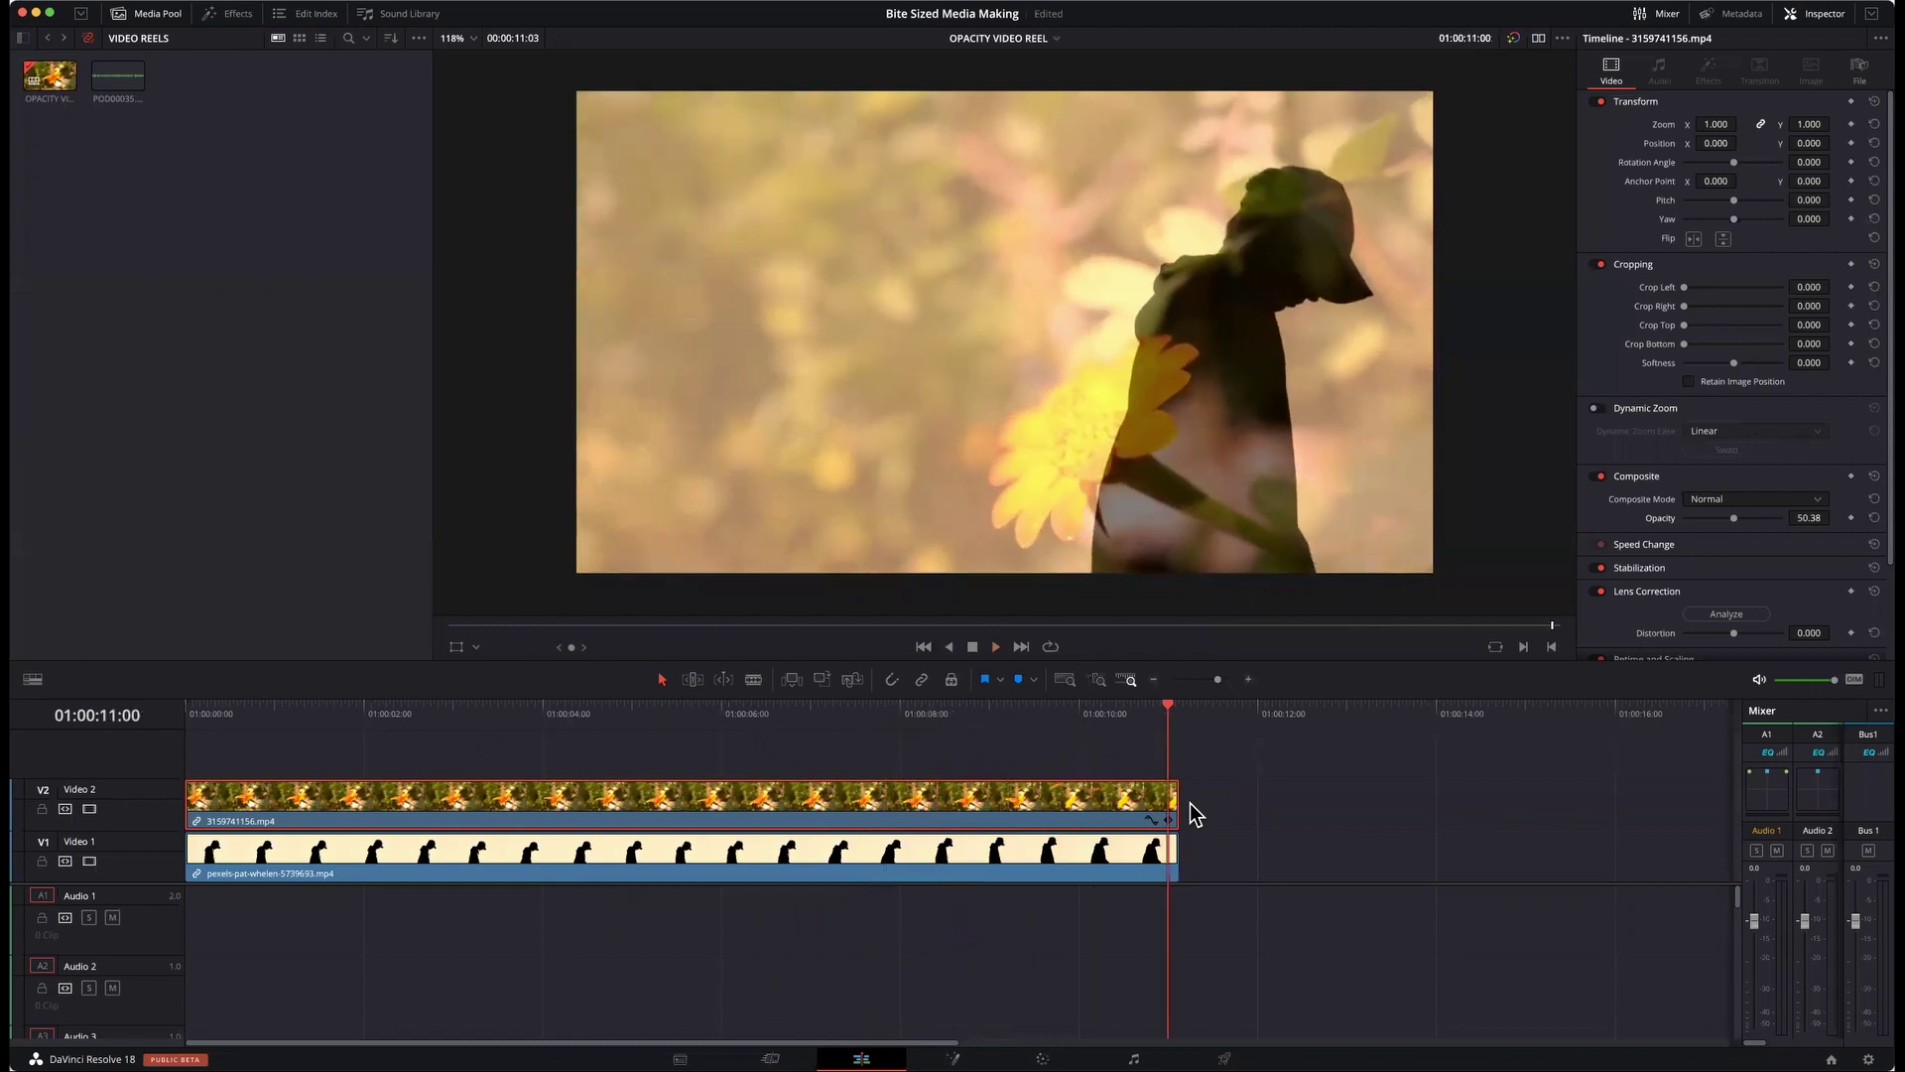
{"action": "left_click_drag", "start_coordinate": [516, 717], "coordinate": [129, 704]}
{"action": "key", "text": "space"}
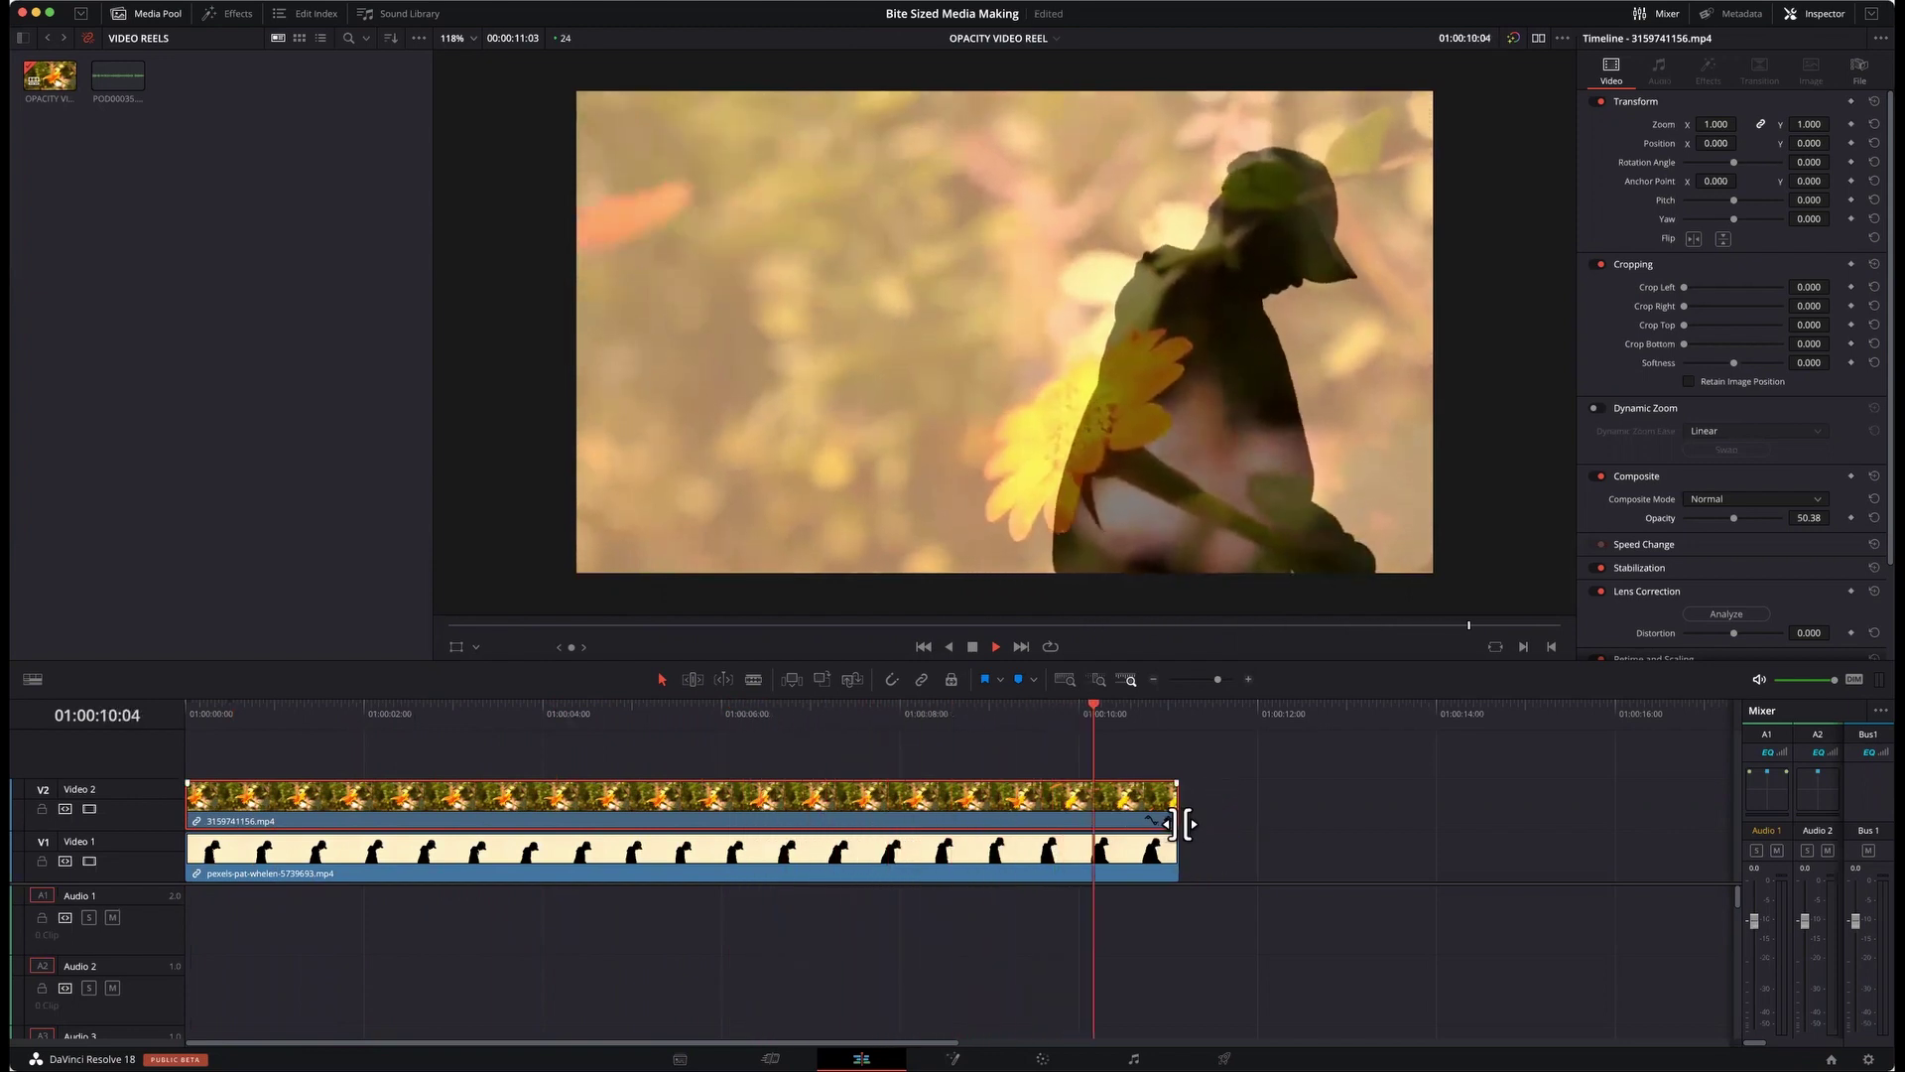
{"action": "key", "text": "Home"}
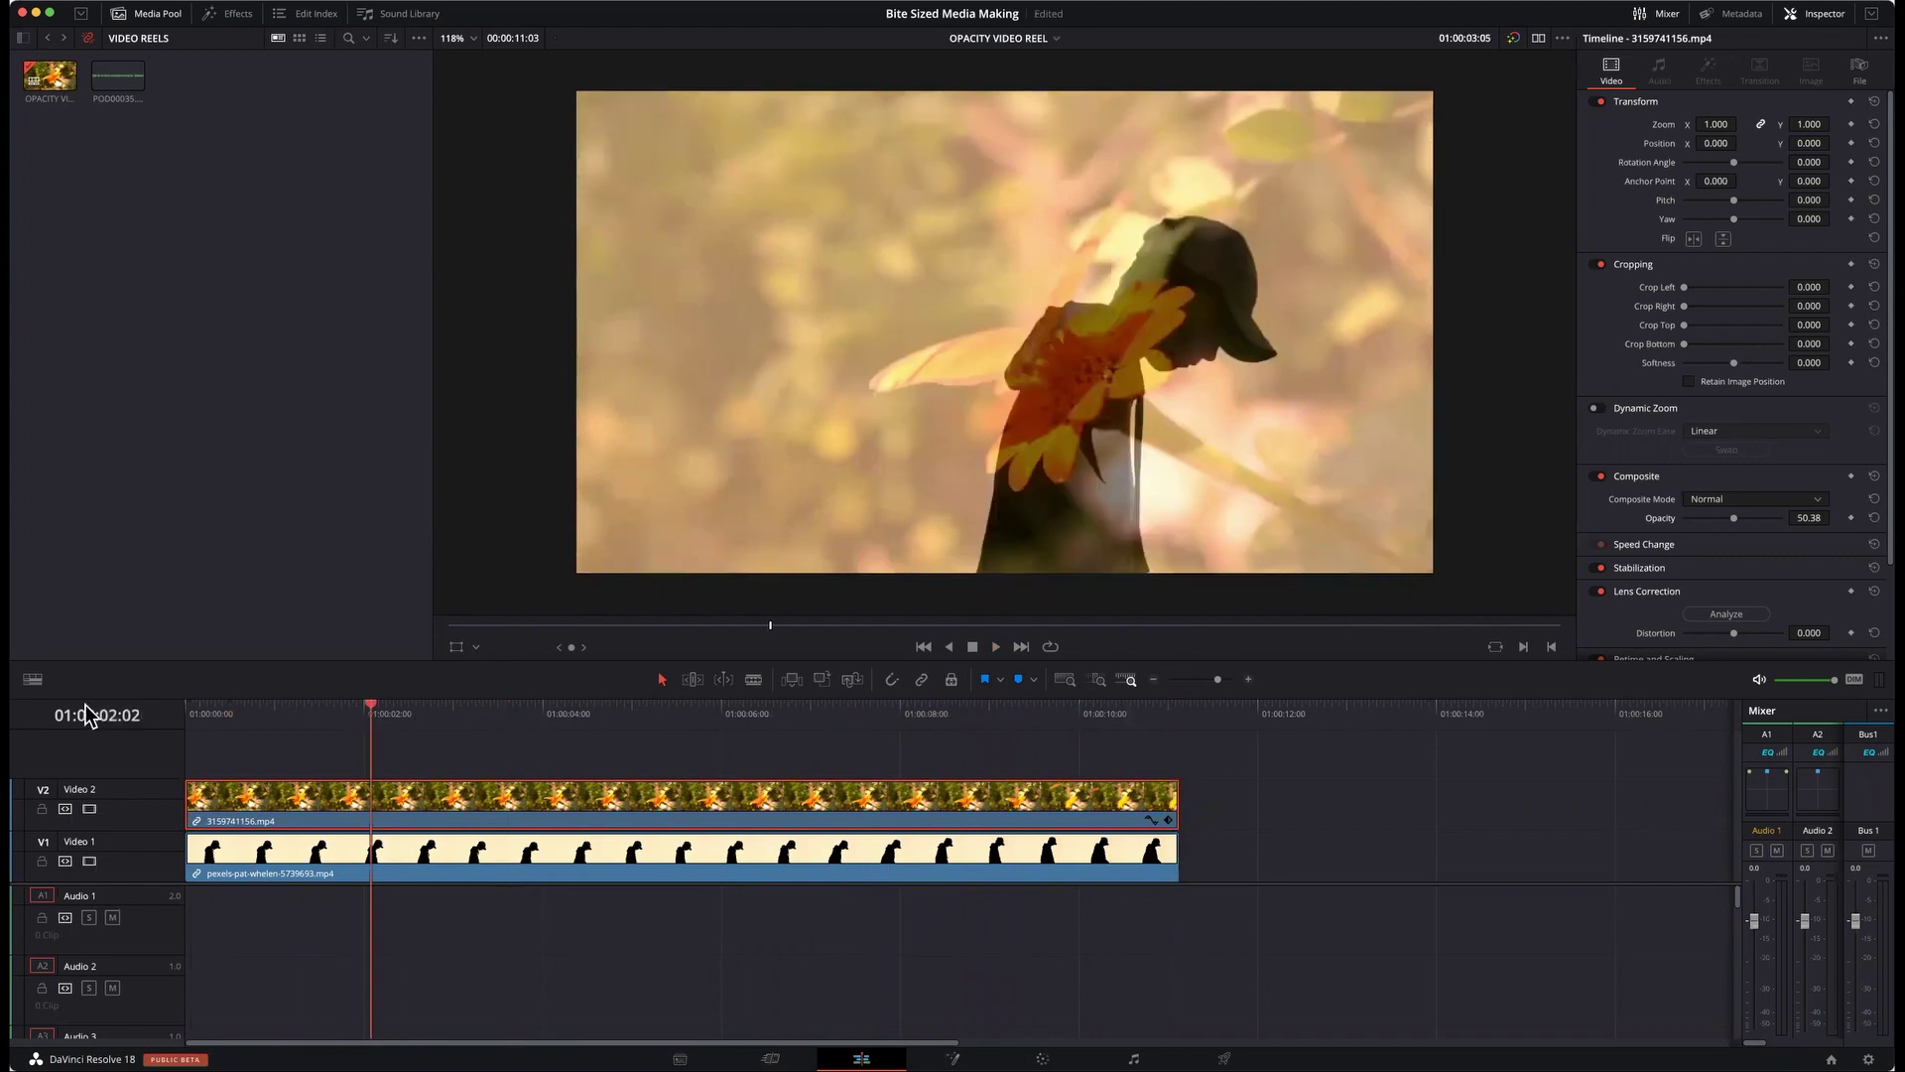
{"action": "key", "text": "space"}
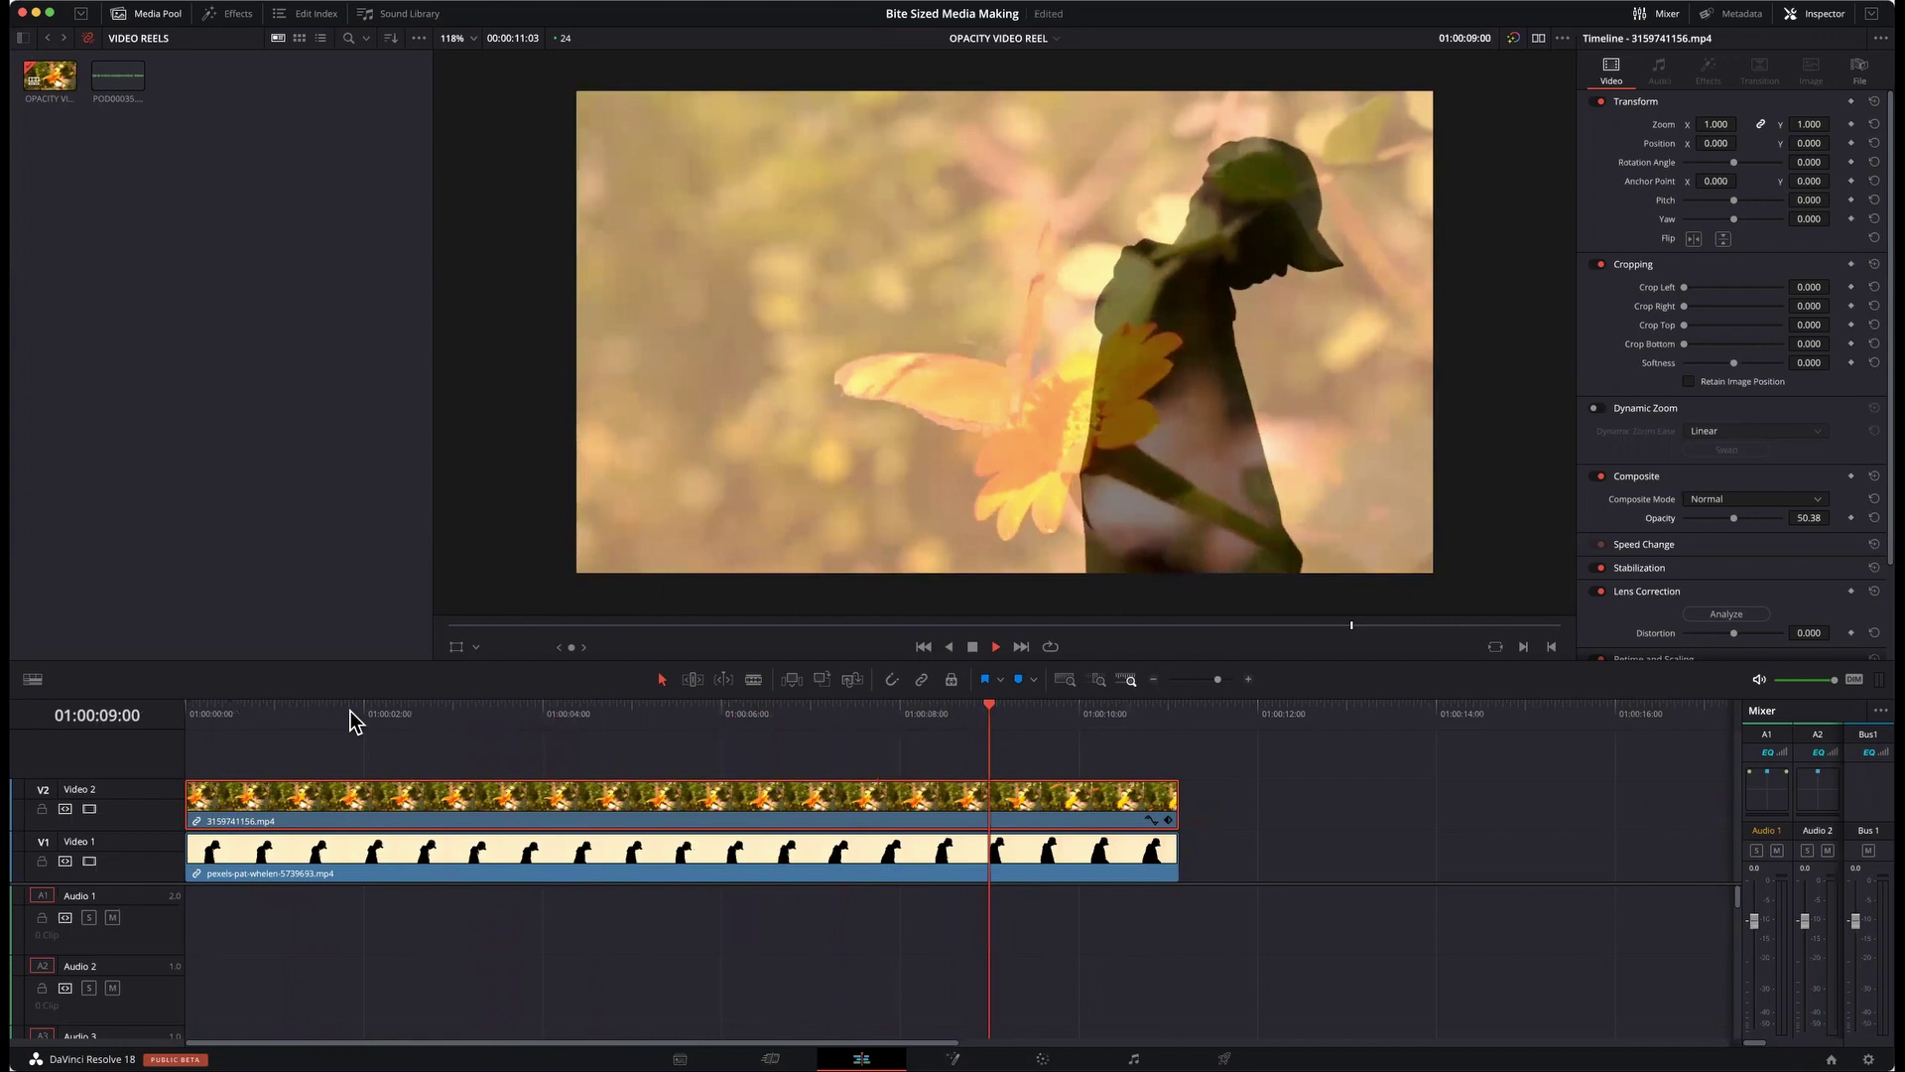
{"action": "left_click_drag", "start_coordinate": [468, 717], "coordinate": [188, 714]}
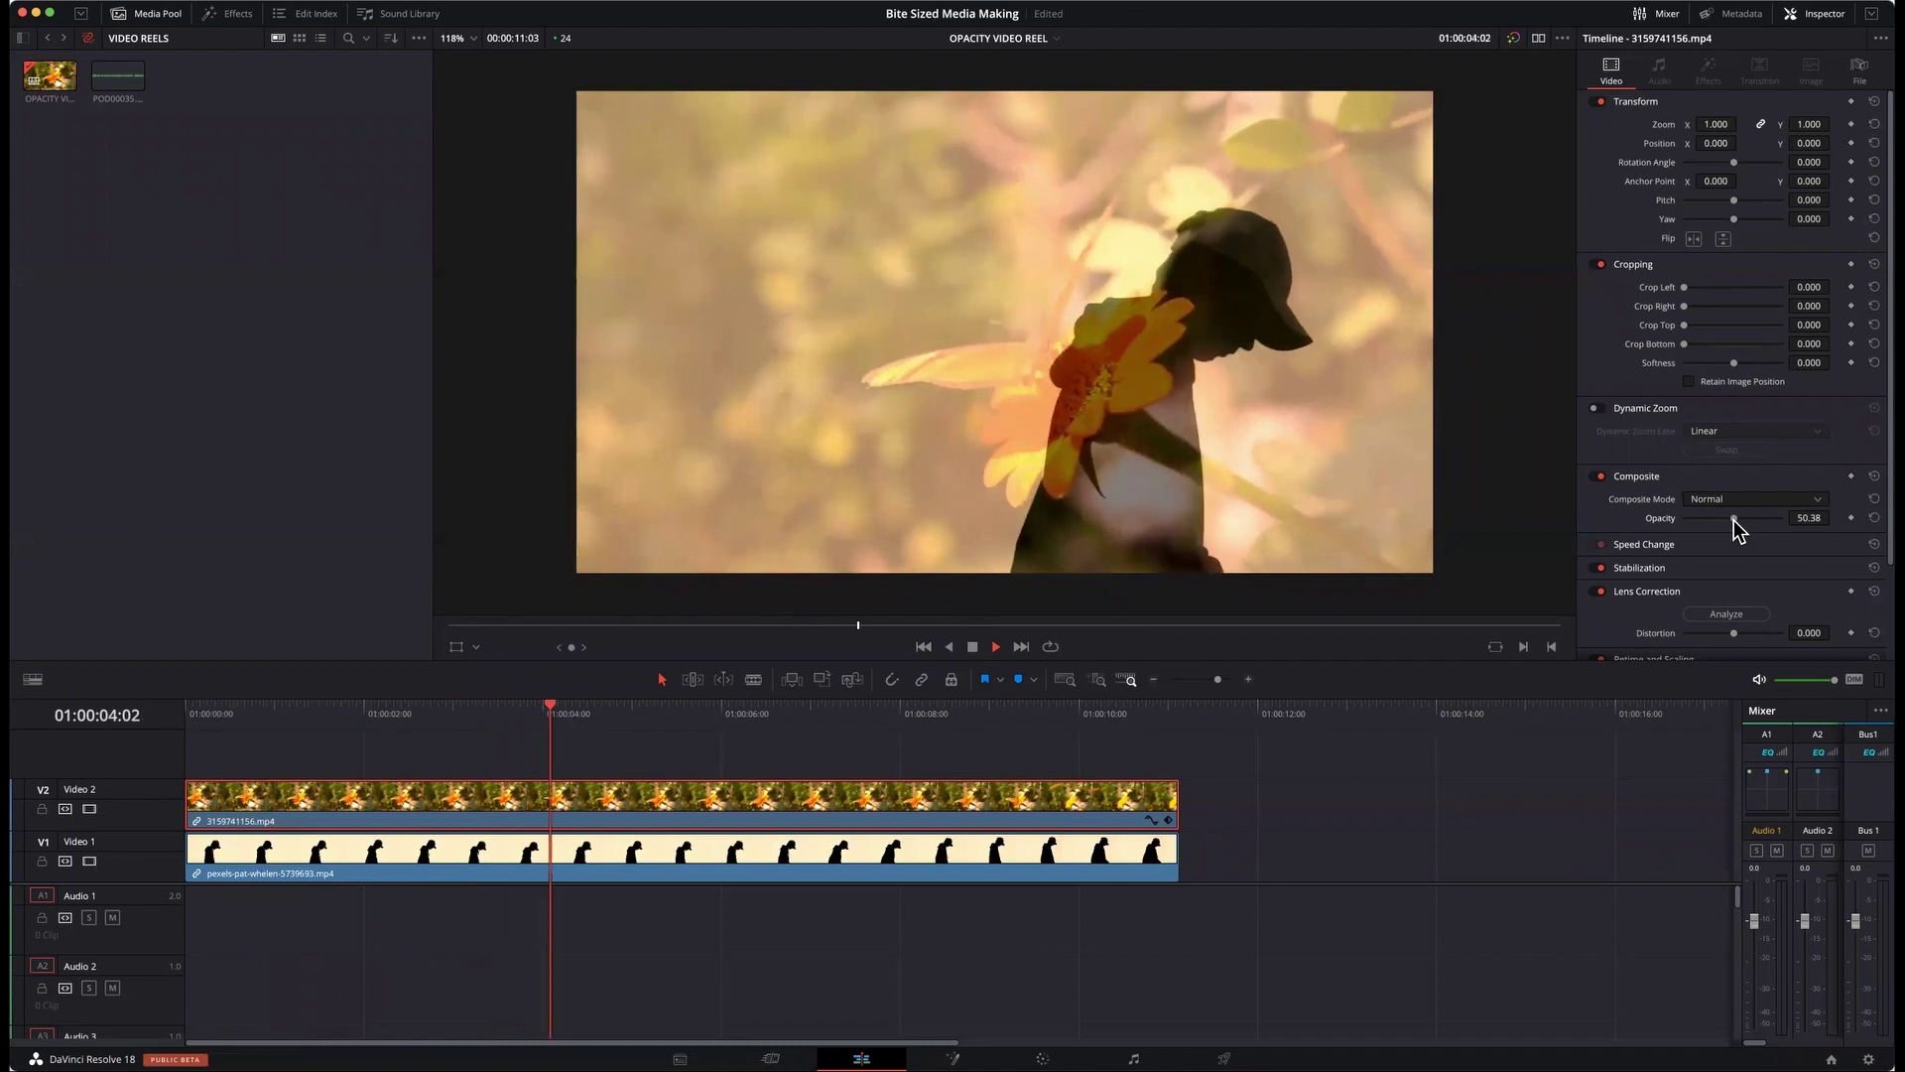
- Open the Composite Mode list, keep Normal, and replay the clips from the first frame
{"action": "left_click", "coordinate": [1812, 502]}
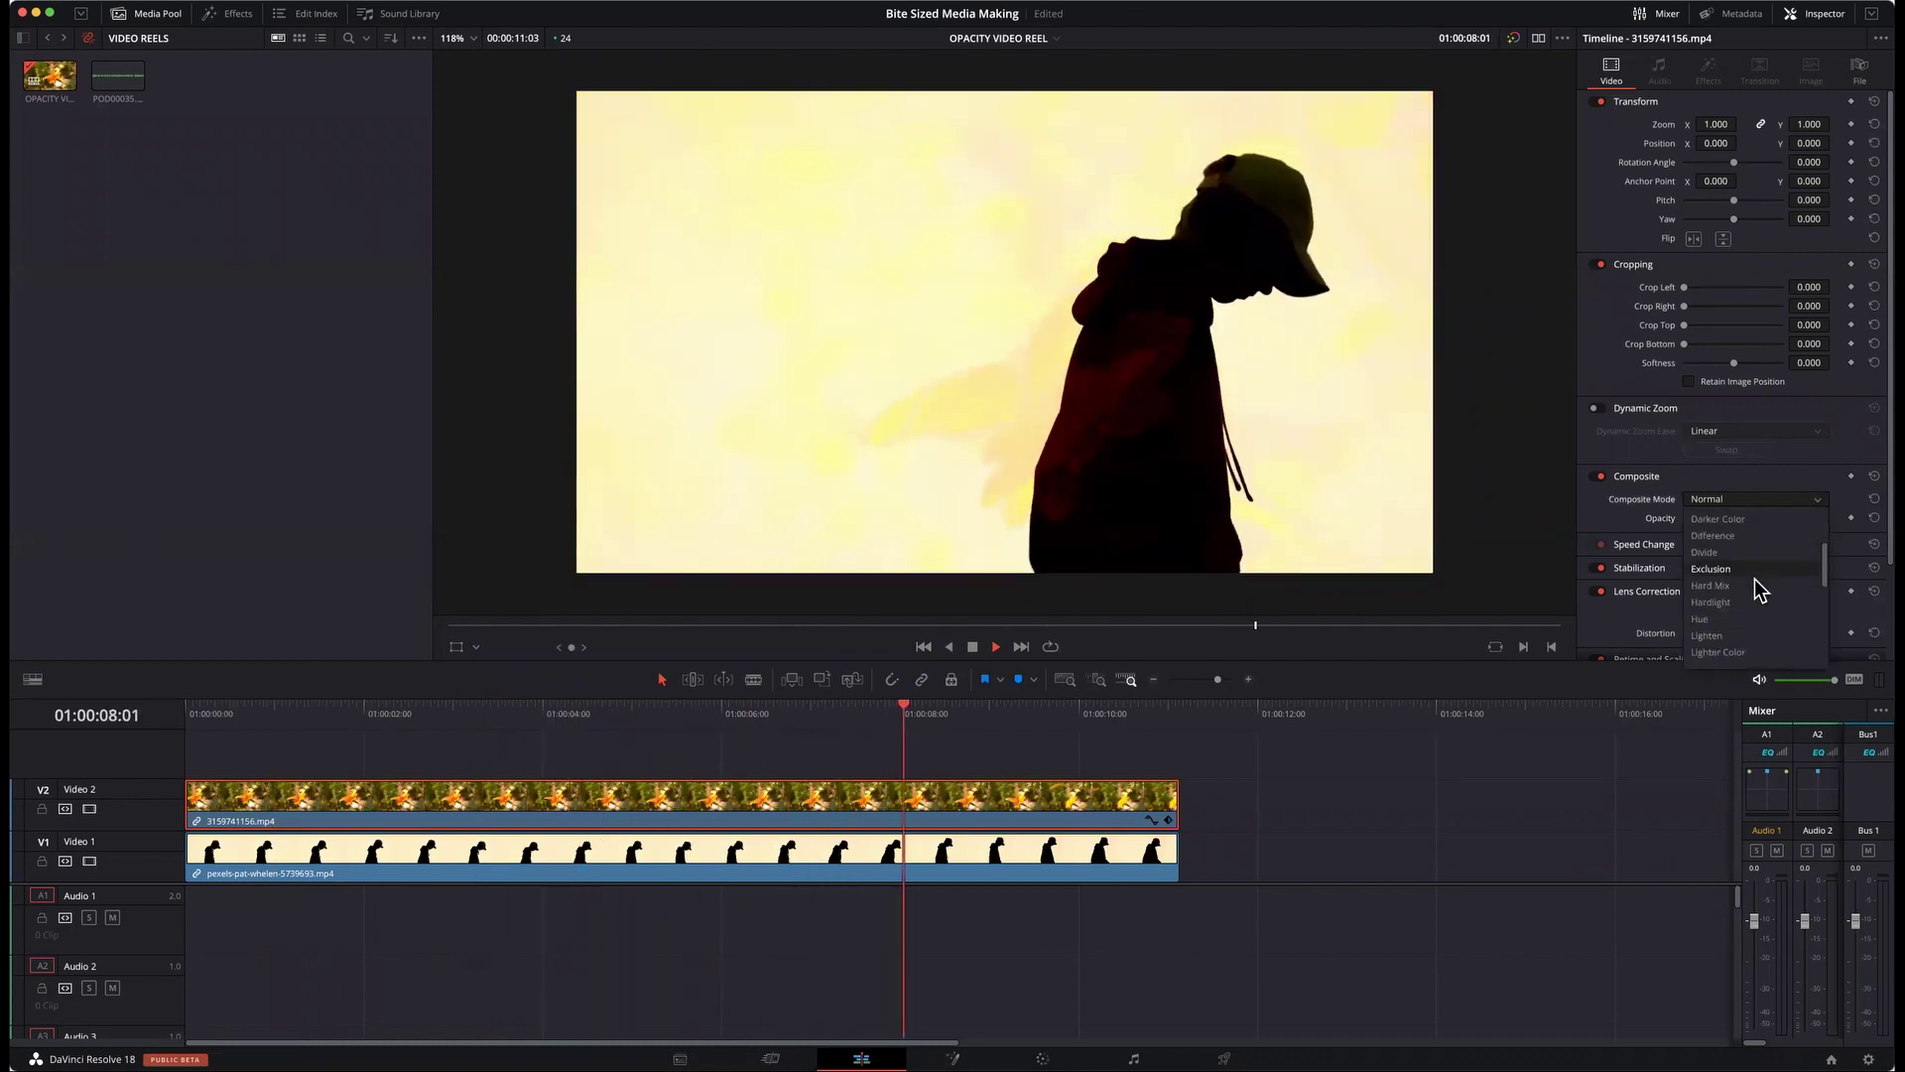
{"action": "left_click", "coordinate": [1748, 519]}
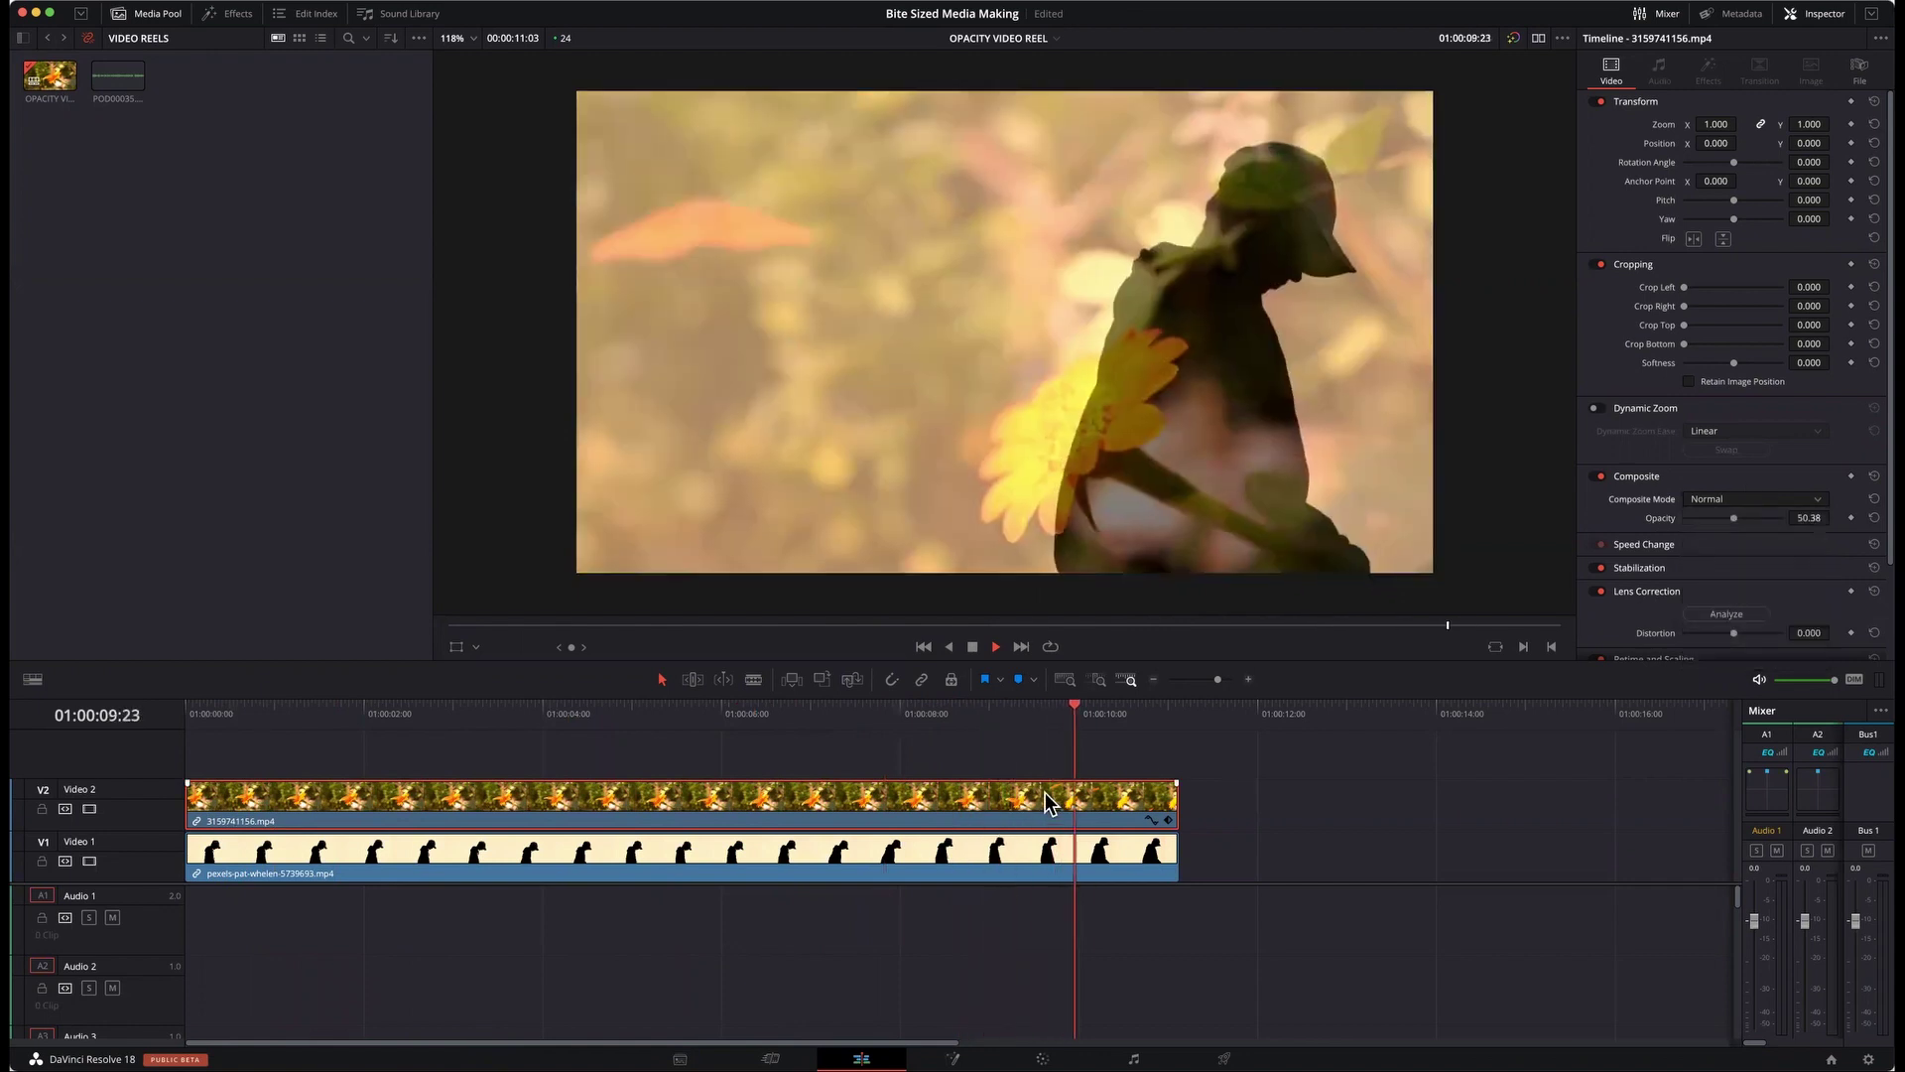
{"action": "left_click", "coordinate": [1170, 713]}
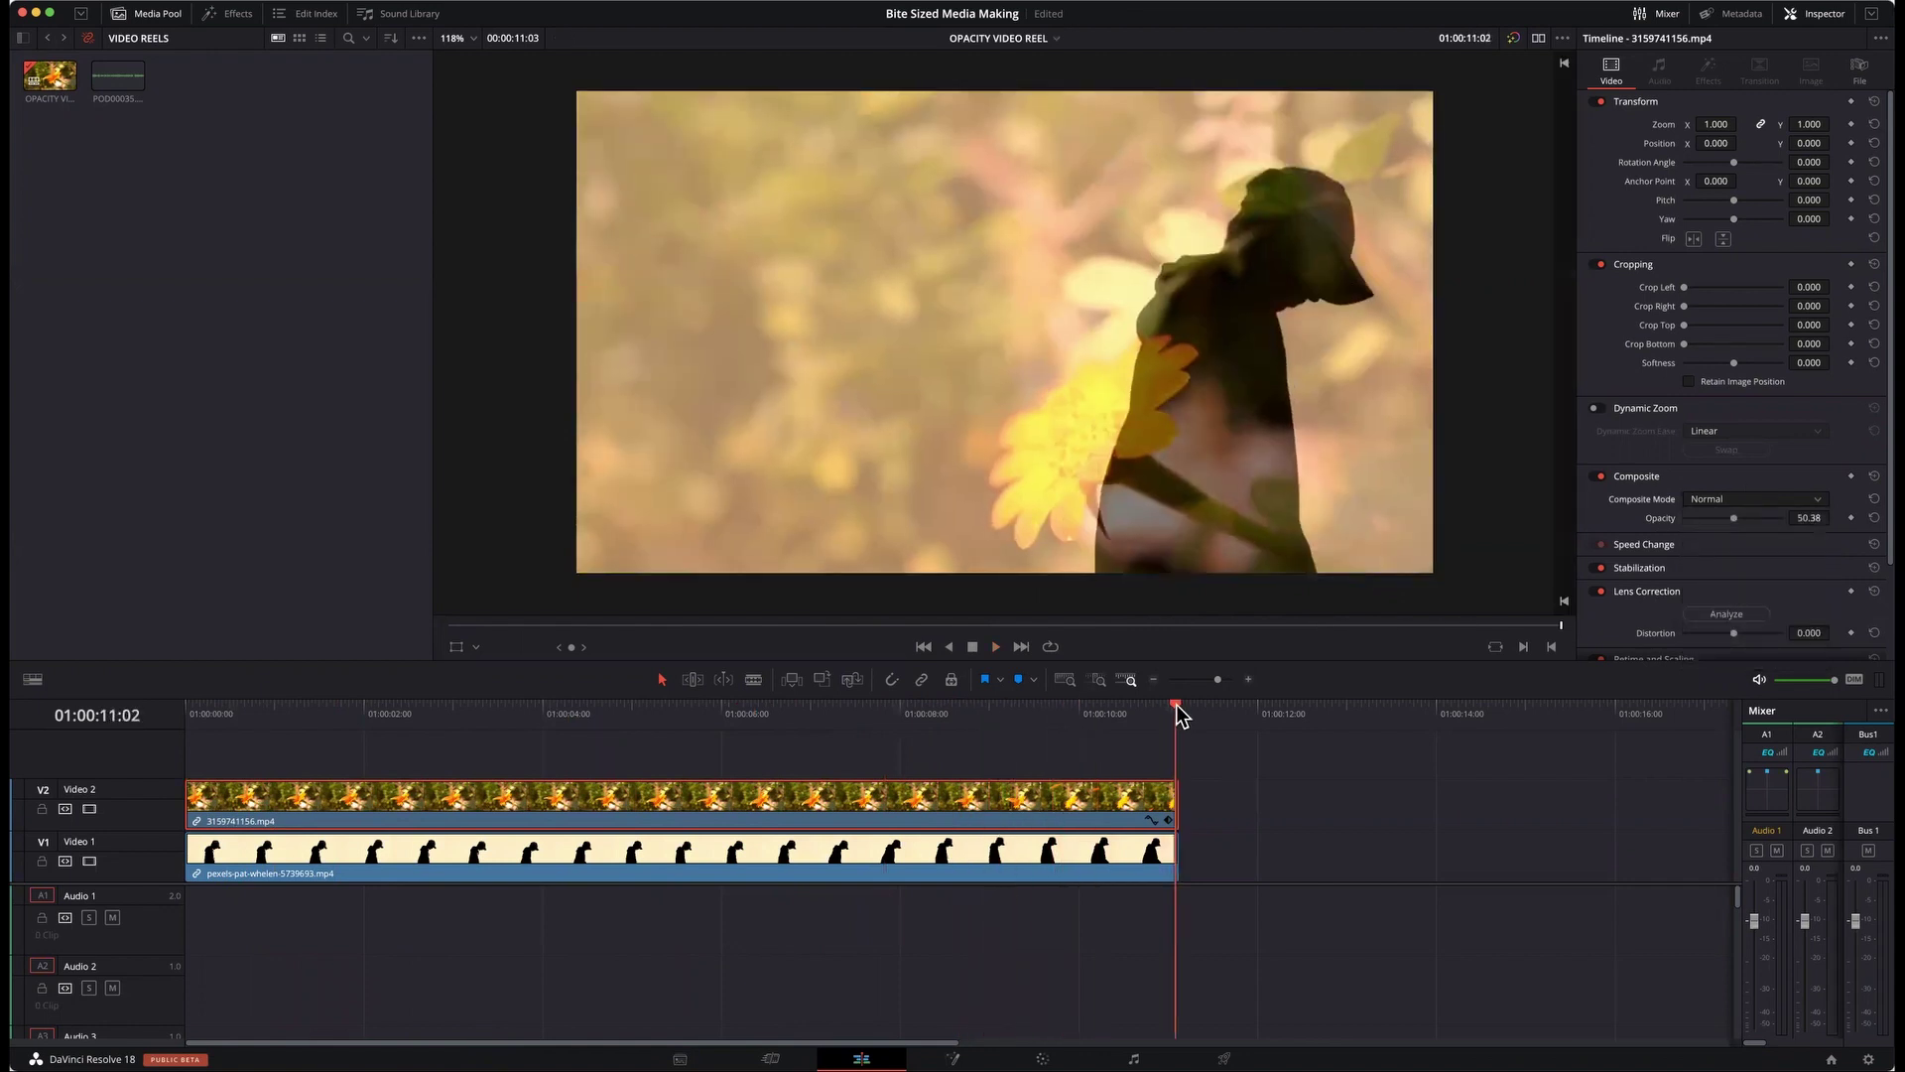
{"action": "left_click_drag", "start_coordinate": [705, 718], "coordinate": [147, 718]}
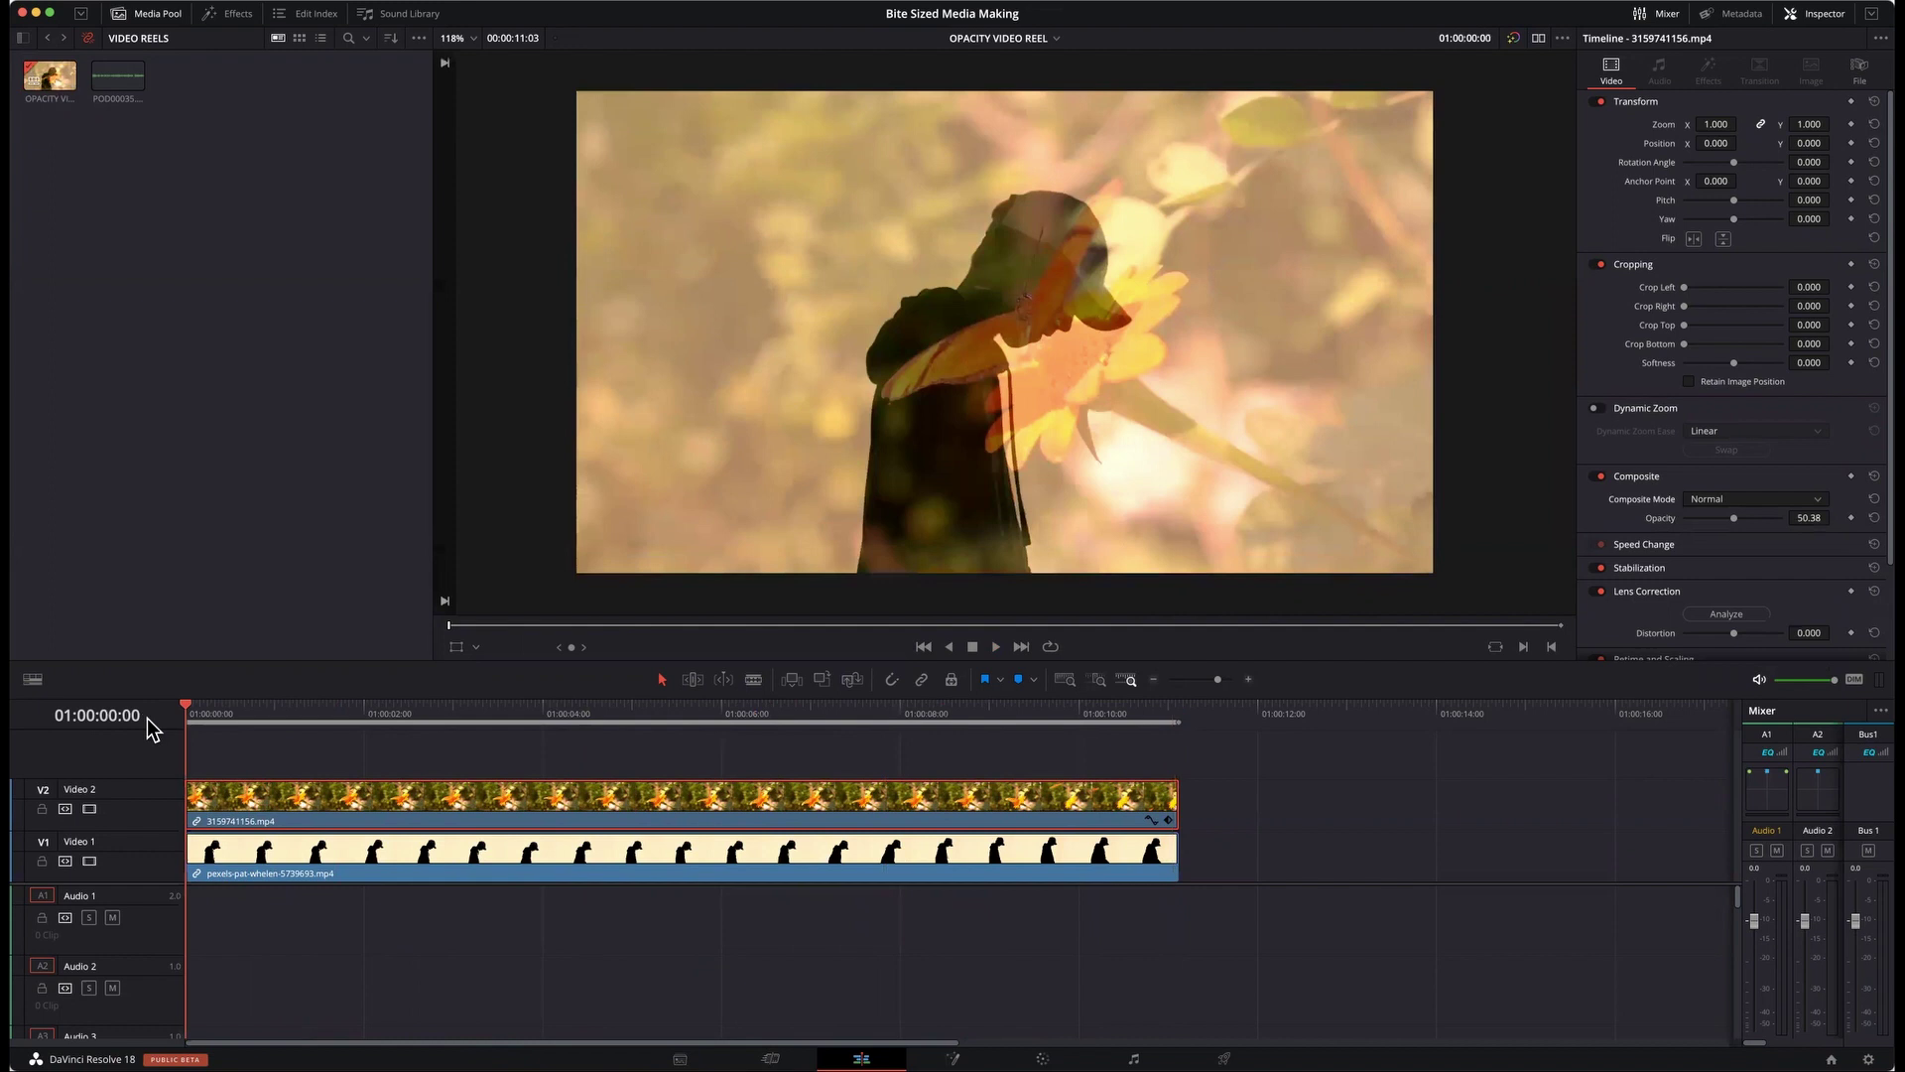
{"action": "key", "text": "space"}
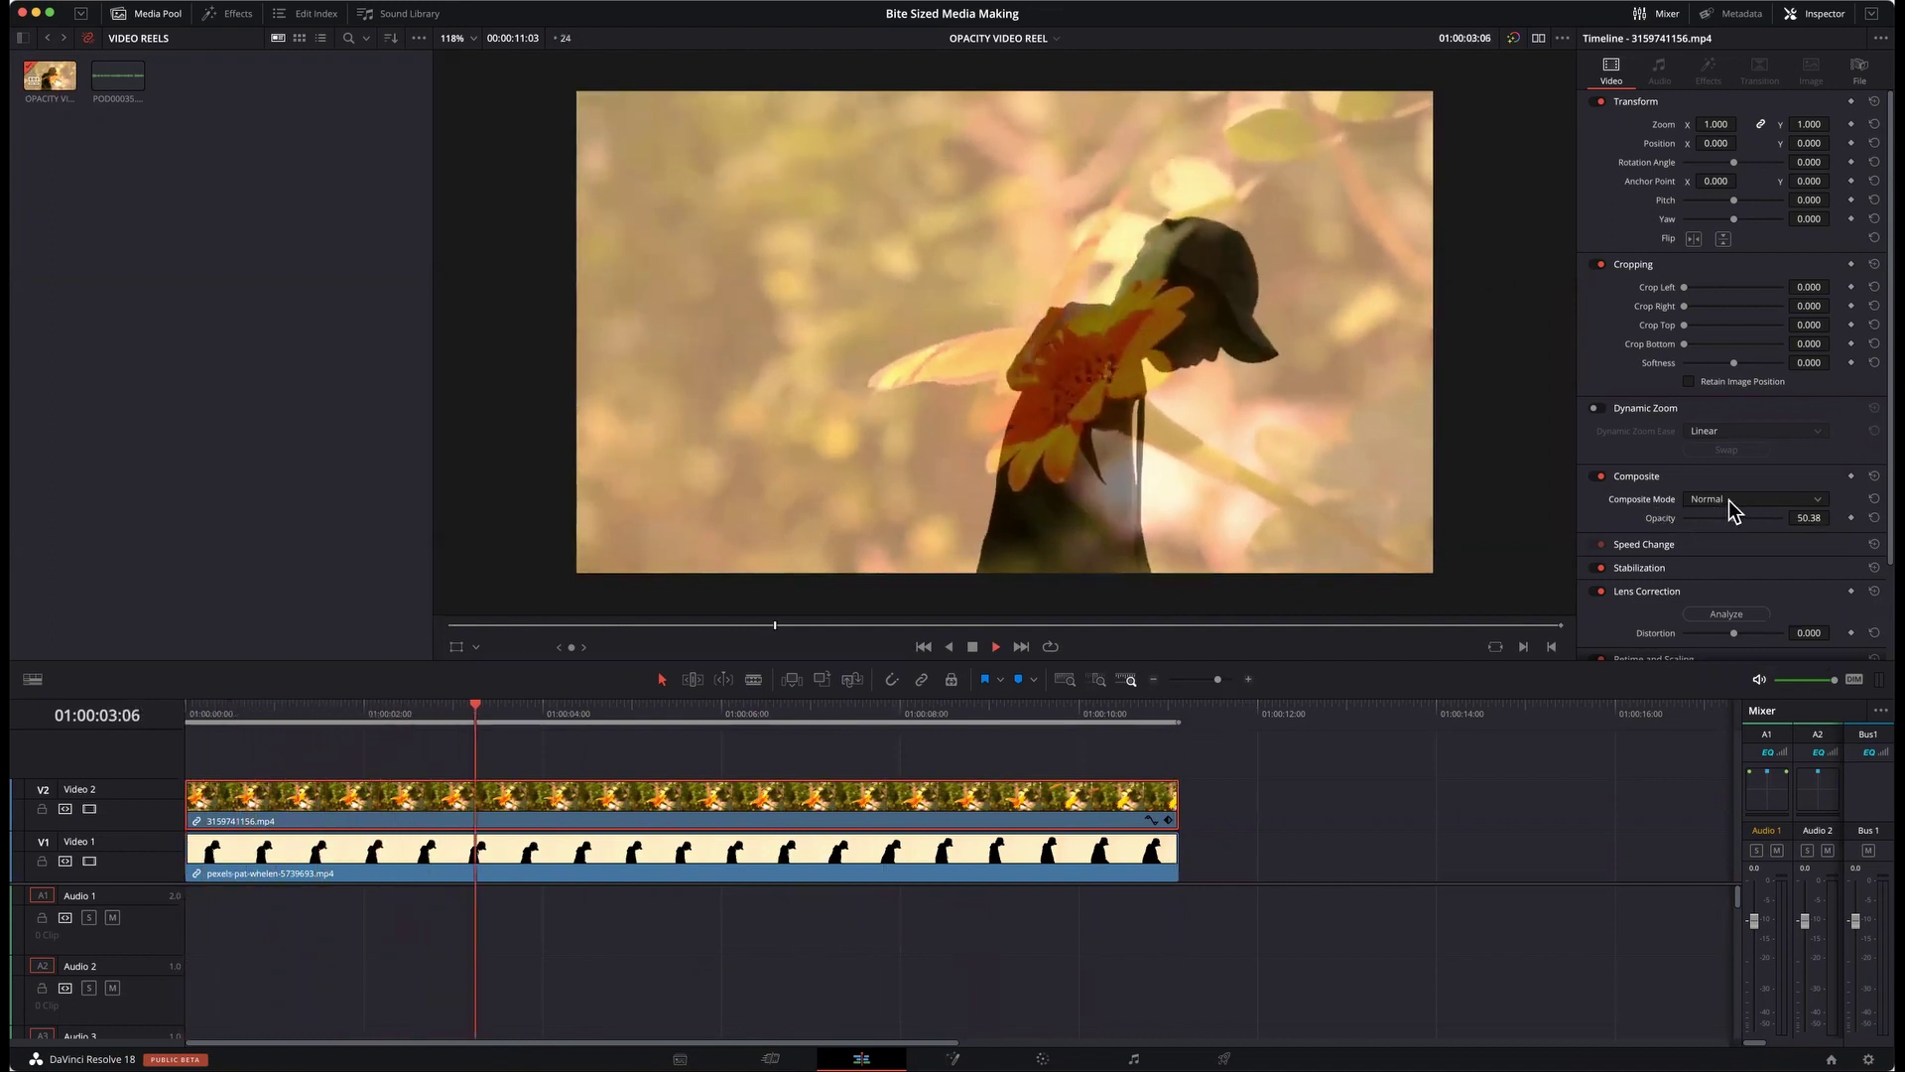
- Scroll through the Composite Mode list, previewing modes such as Lighten on the butterfly clip
{"action": "left_click", "coordinate": [1729, 500]}
{"action": "scroll", "coordinate": [1737, 596], "scroll_direction": "down", "scroll_amount": 3}
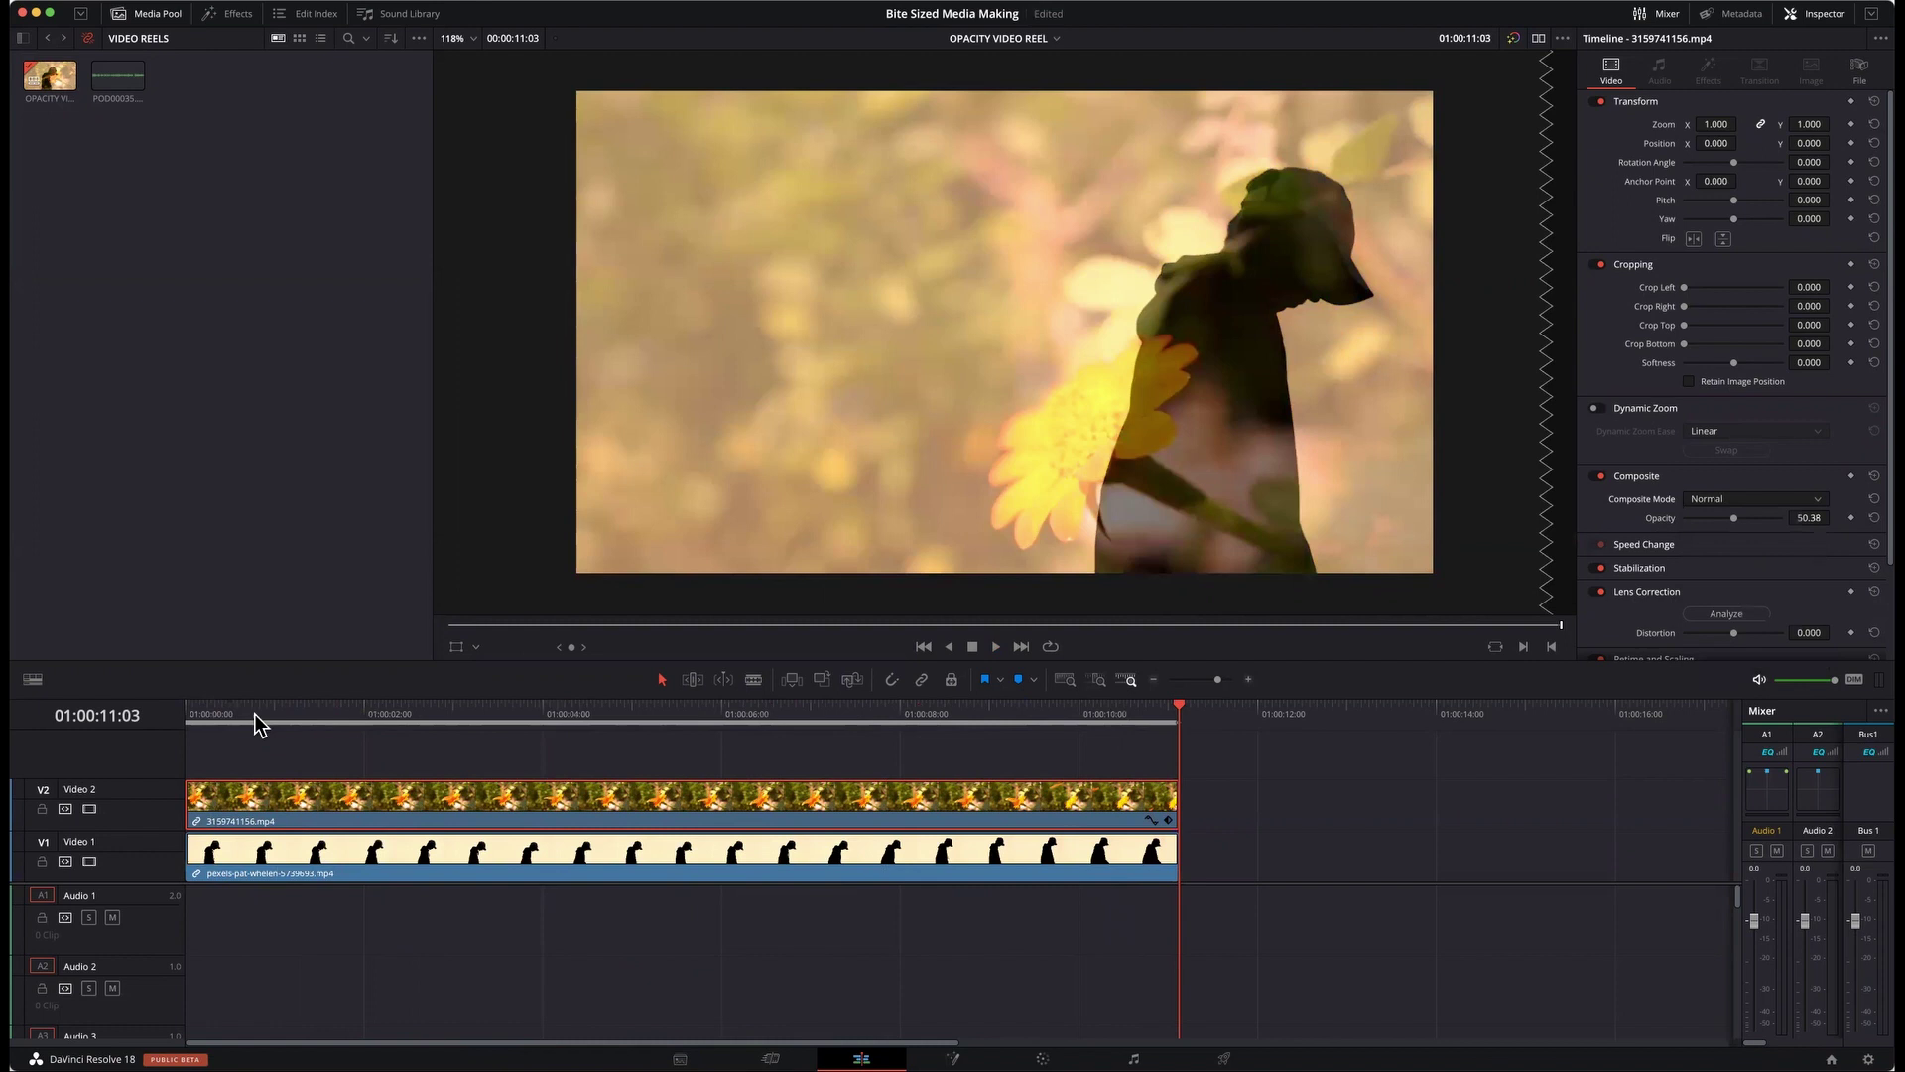
{"action": "key", "text": "Home"}
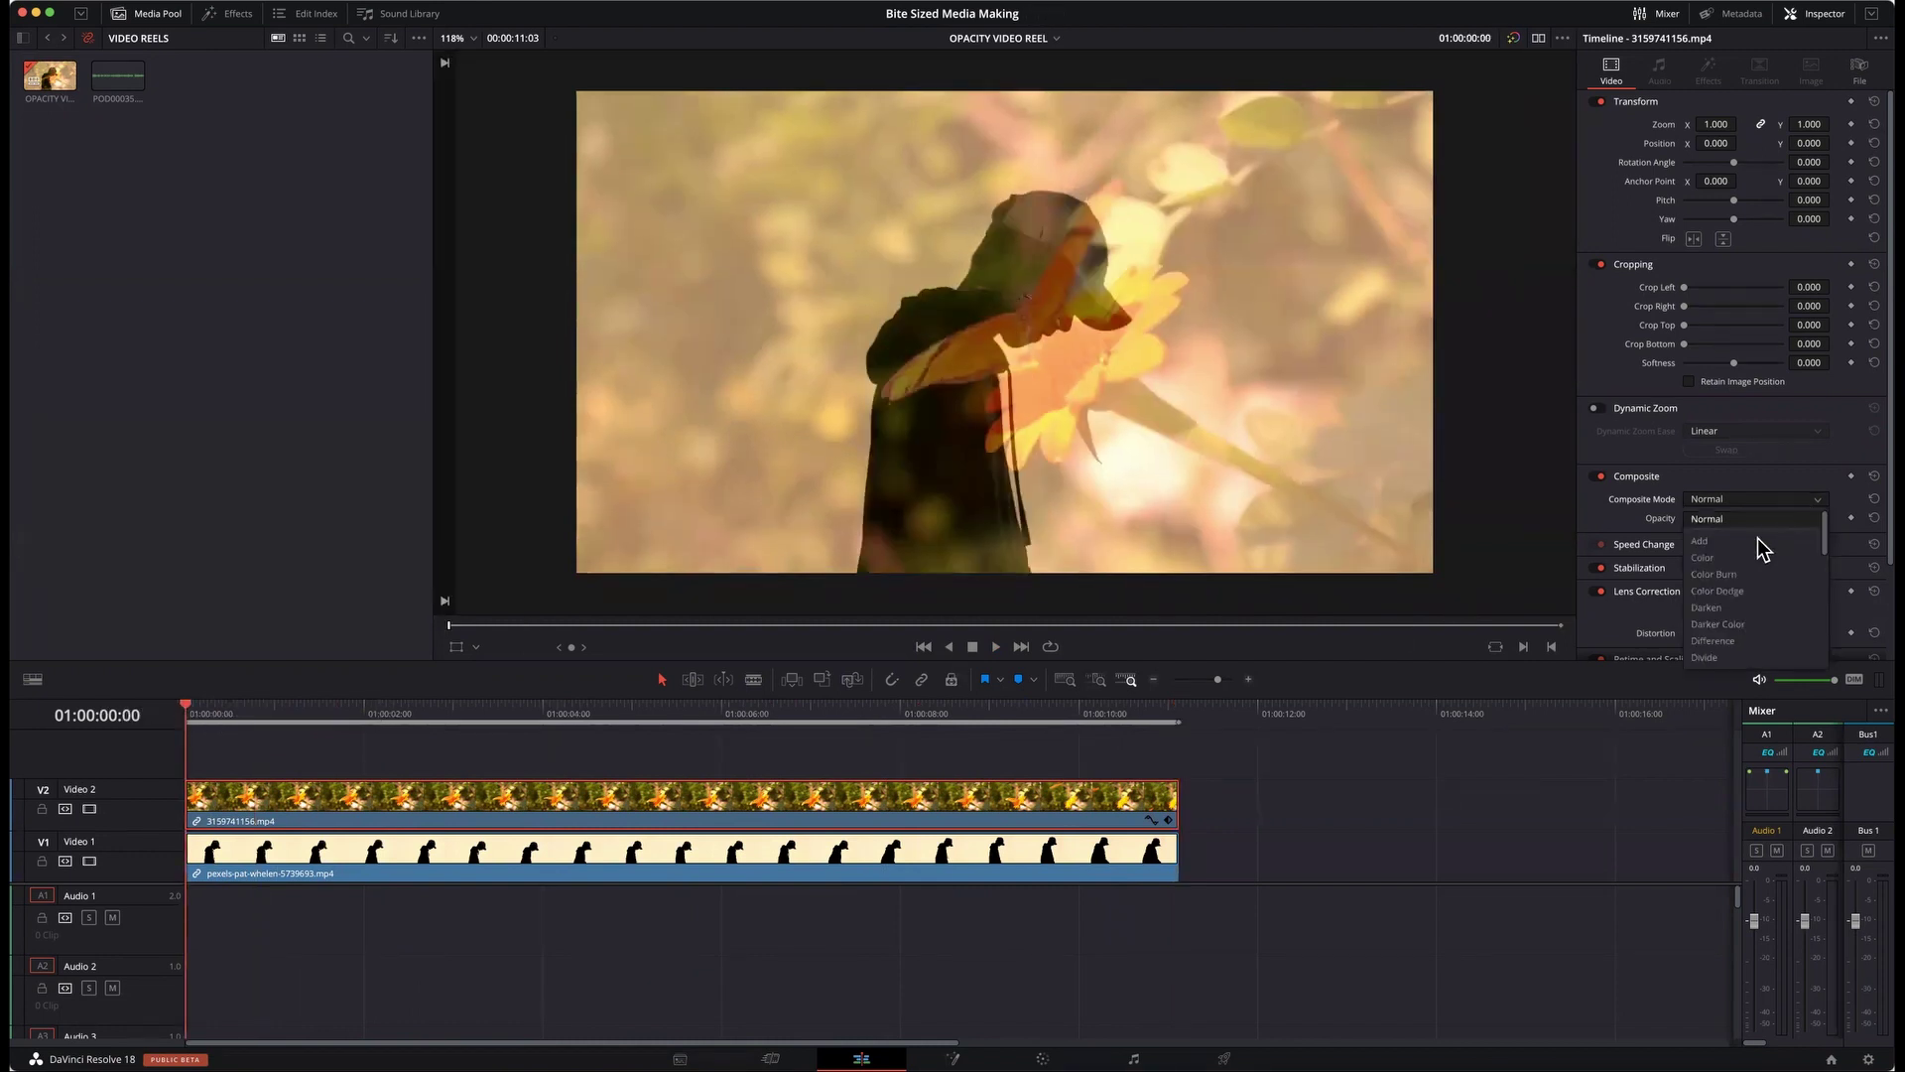
{"action": "scroll", "coordinate": [1755, 586], "scroll_direction": "down", "scroll_amount": 3}
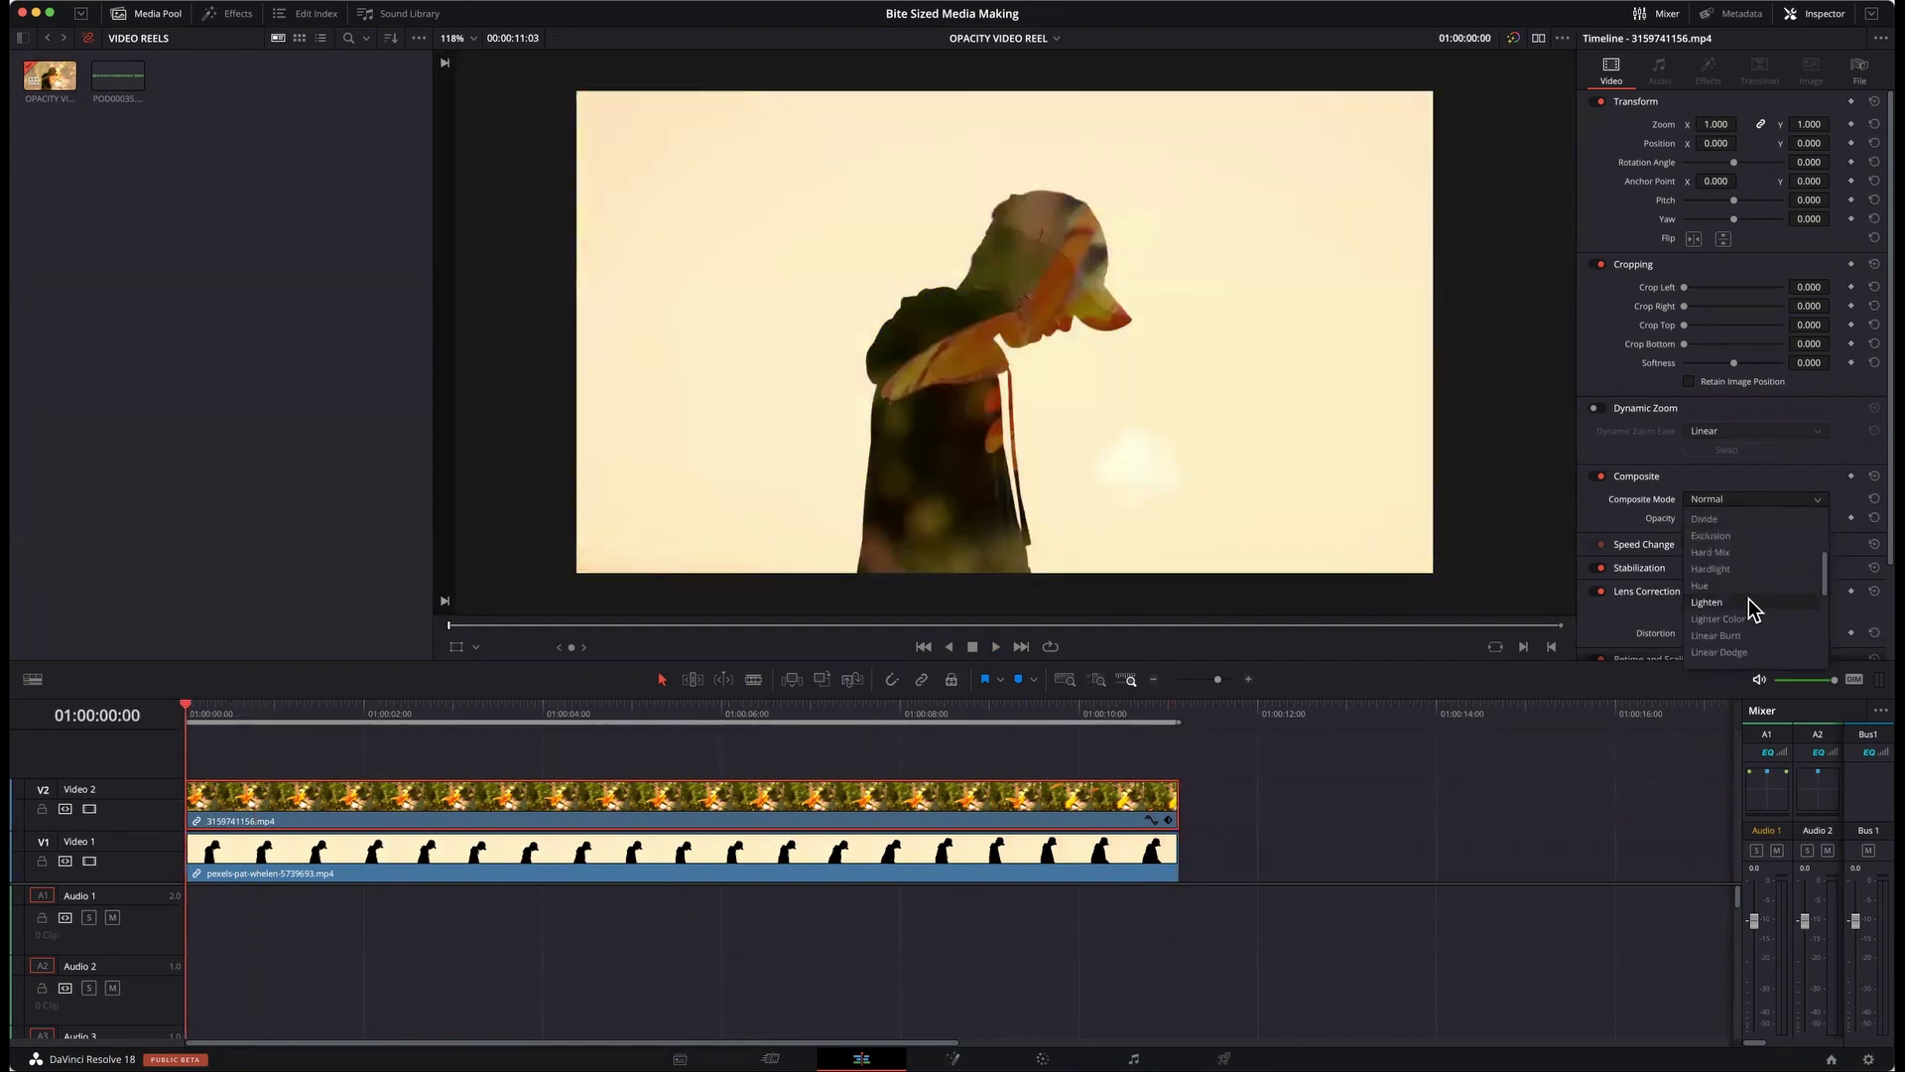